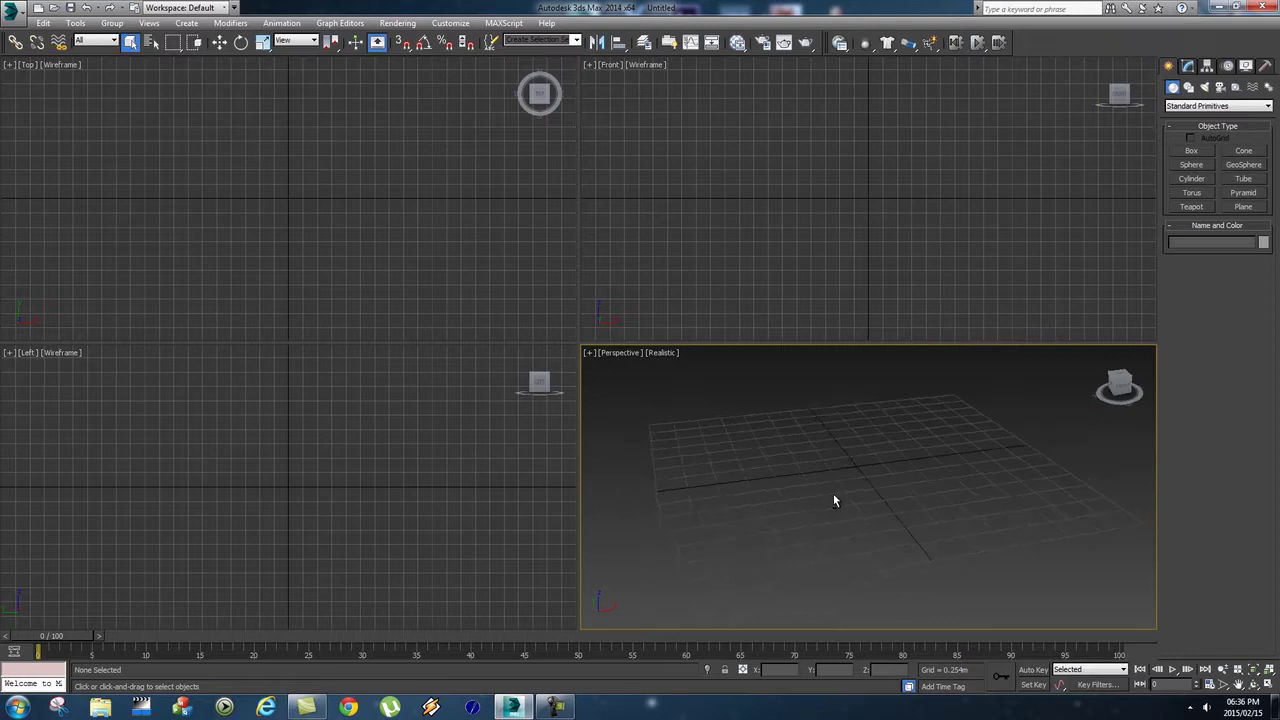
# Step: Maximize the Perspective view and create a flat box over the grid, about 3.54 m long, 3.52 m wide and 0.12 m thick
pyautogui.click(592, 356)
pyautogui.click(622, 367)
pyautogui.keyDown('alt'); pyautogui.moveTo(686, 391); pyautogui.dragTo(602, 377, button='middle'); pyautogui.keyUp('alt')
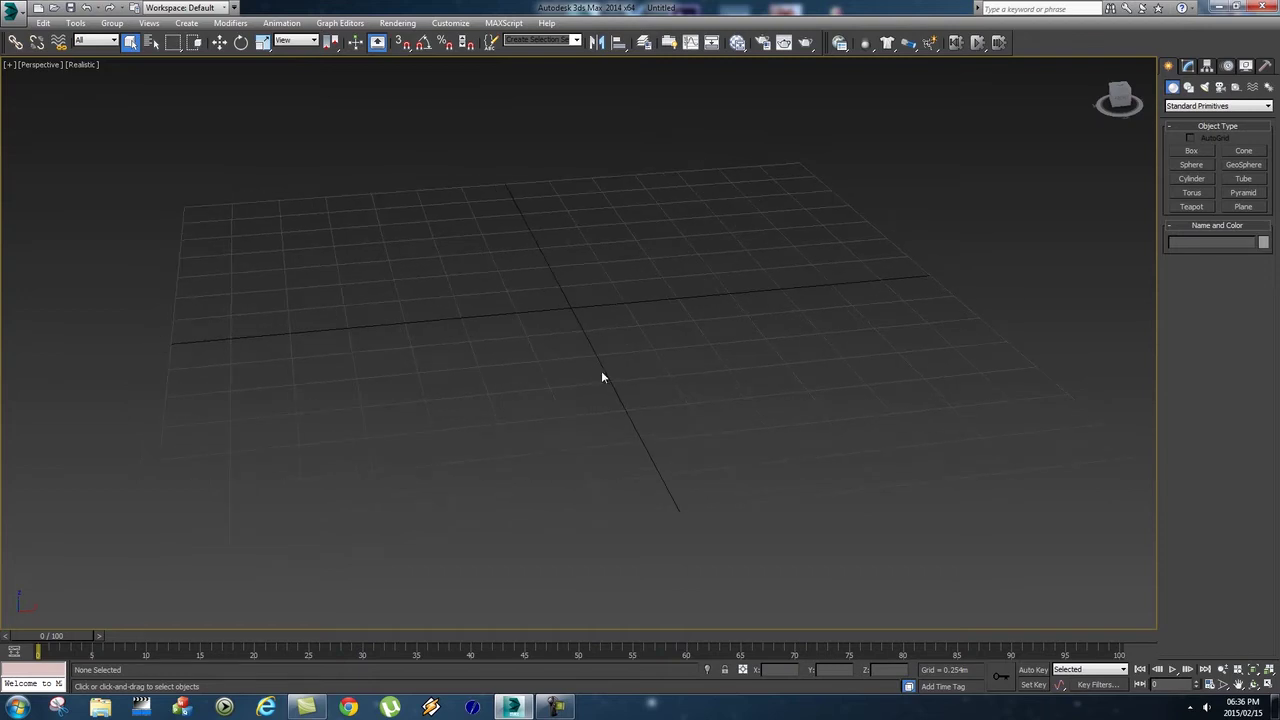
pyautogui.click(1192, 151)
pyautogui.moveTo(184, 209); pyautogui.dragTo(1134, 462)
pyautogui.click(1128, 478)
pyautogui.moveTo(793, 359)
pyautogui.keyDown('alt'); pyautogui.mouseDown(button='middle')
pyautogui.moveTo(757, 363)
pyautogui.moveTo(795, 372)
pyautogui.mouseUp(button='middle'); pyautogui.keyUp('alt')
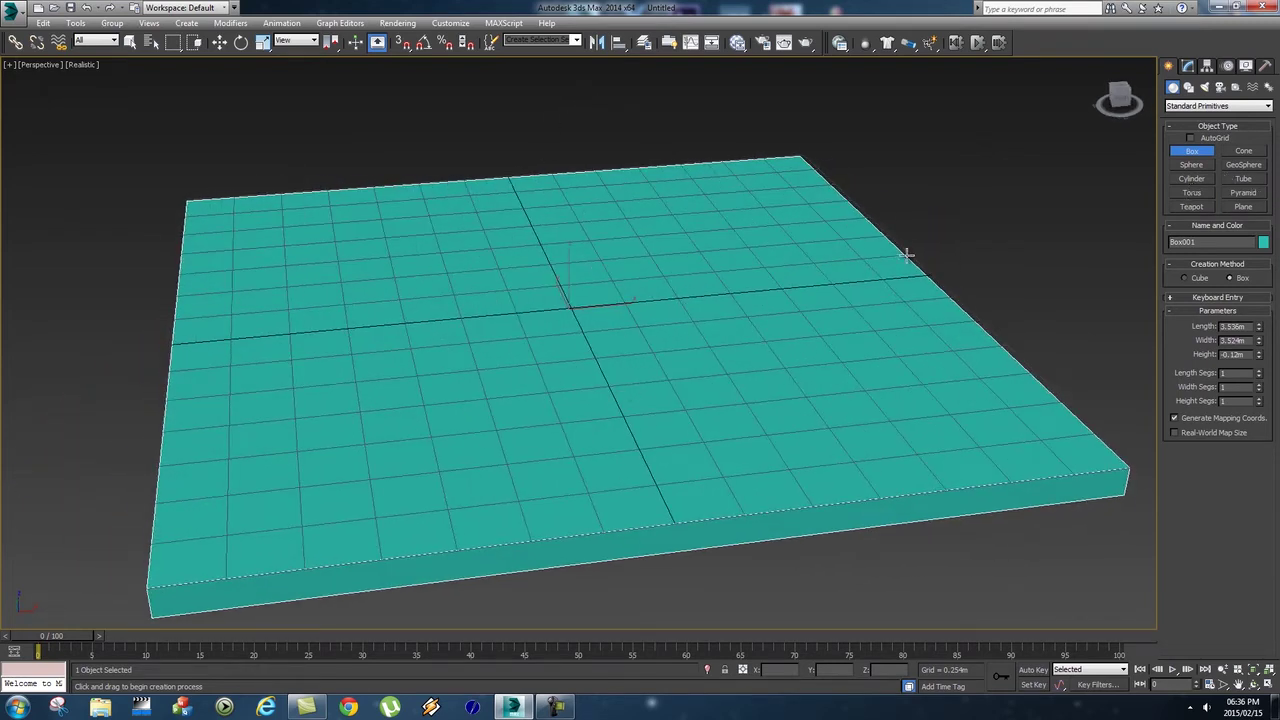
# Step: Create a teapot with a radius of about 0.176 m at the box's centre and raise it to about 1.69 m
pyautogui.click(1192, 205)
pyautogui.moveTo(569, 305); pyautogui.dragTo(610, 313)
pyautogui.scroll(-4, 750, 332)
pyautogui.moveTo(750, 334); pyautogui.dragTo(685, 392, button='middle')
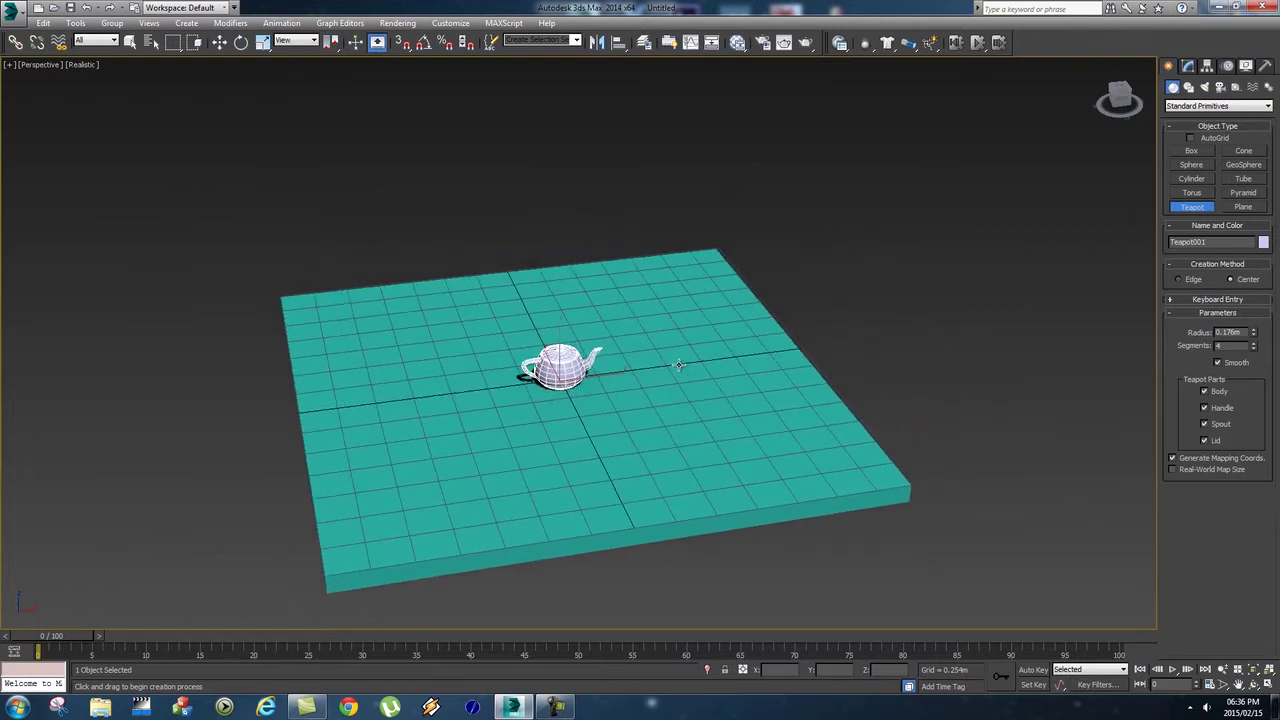
pyautogui.press('w')
pyautogui.moveTo(560, 340); pyautogui.dragTo(560, 100)
pyautogui.keyDown('alt'); pyautogui.moveTo(834, 328); pyautogui.dragTo(829, 240, button='middle'); pyautogui.keyUp('alt')
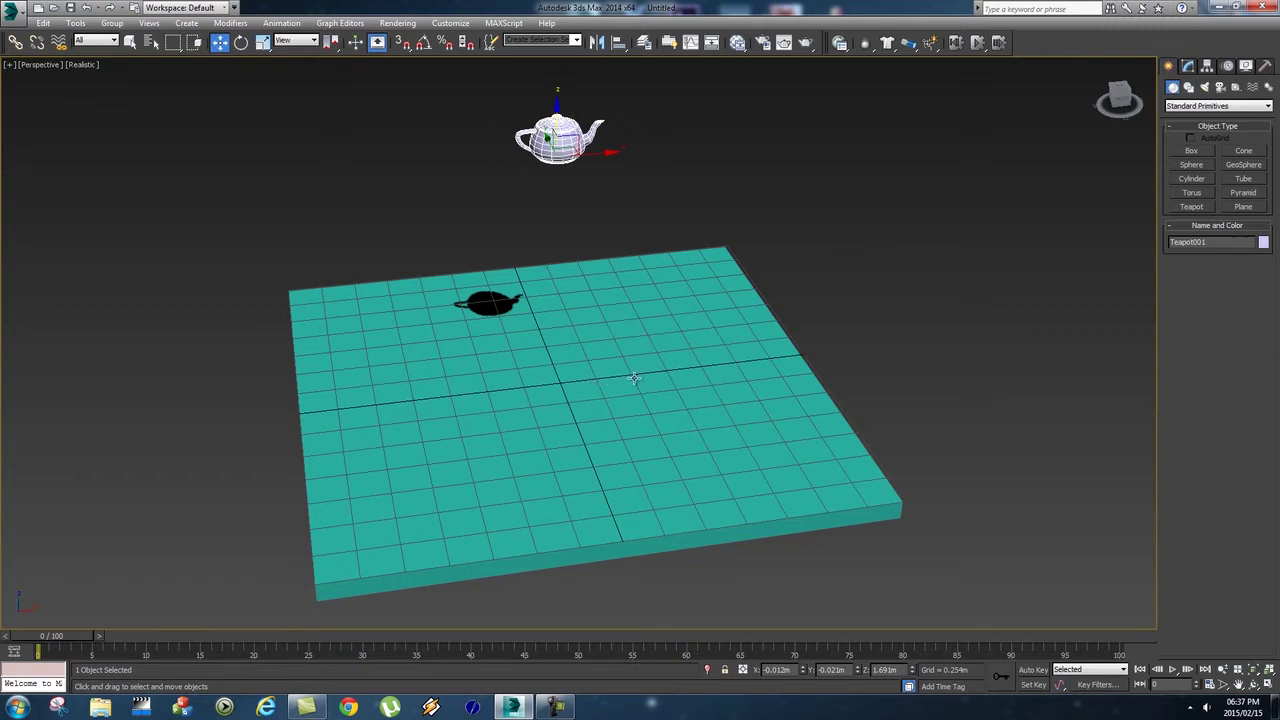
pyautogui.click(895, 253)
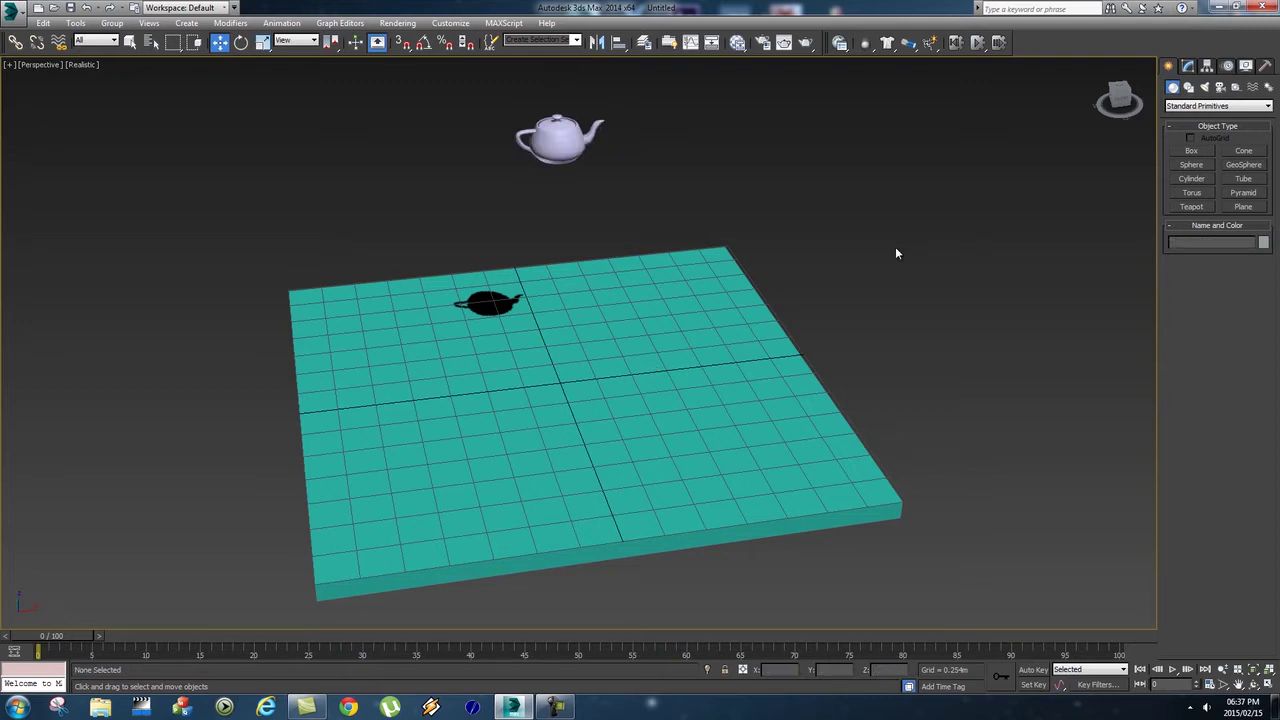
pyautogui.click(568, 141)
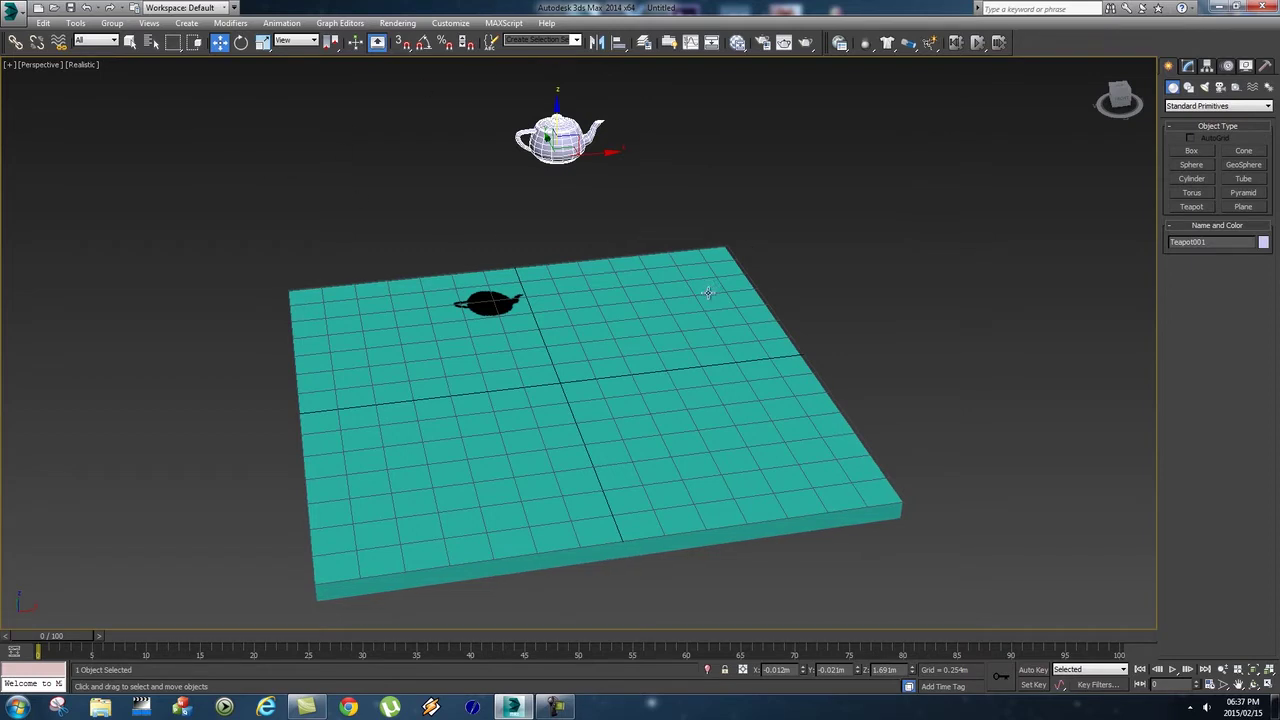
pyautogui.click(690, 322)
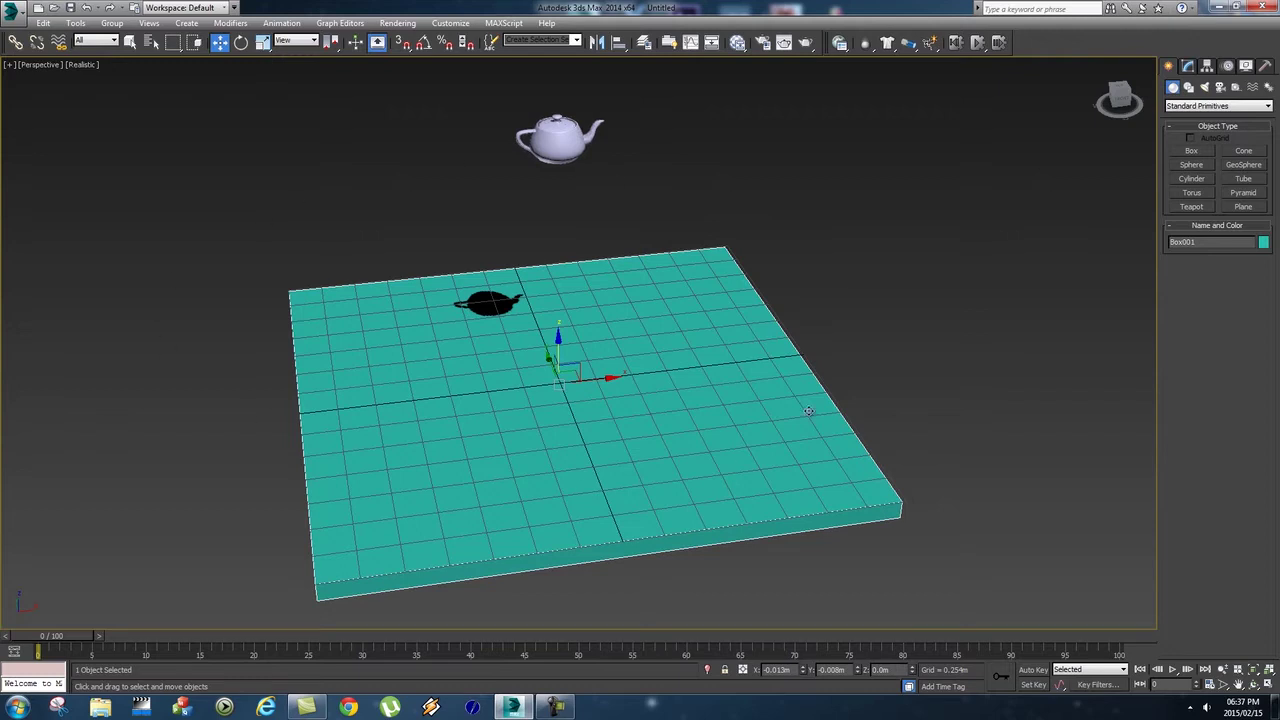
pyautogui.keyDown('alt'); pyautogui.moveTo(809, 411); pyautogui.dragTo(811, 405, button='middle'); pyautogui.keyUp('alt')
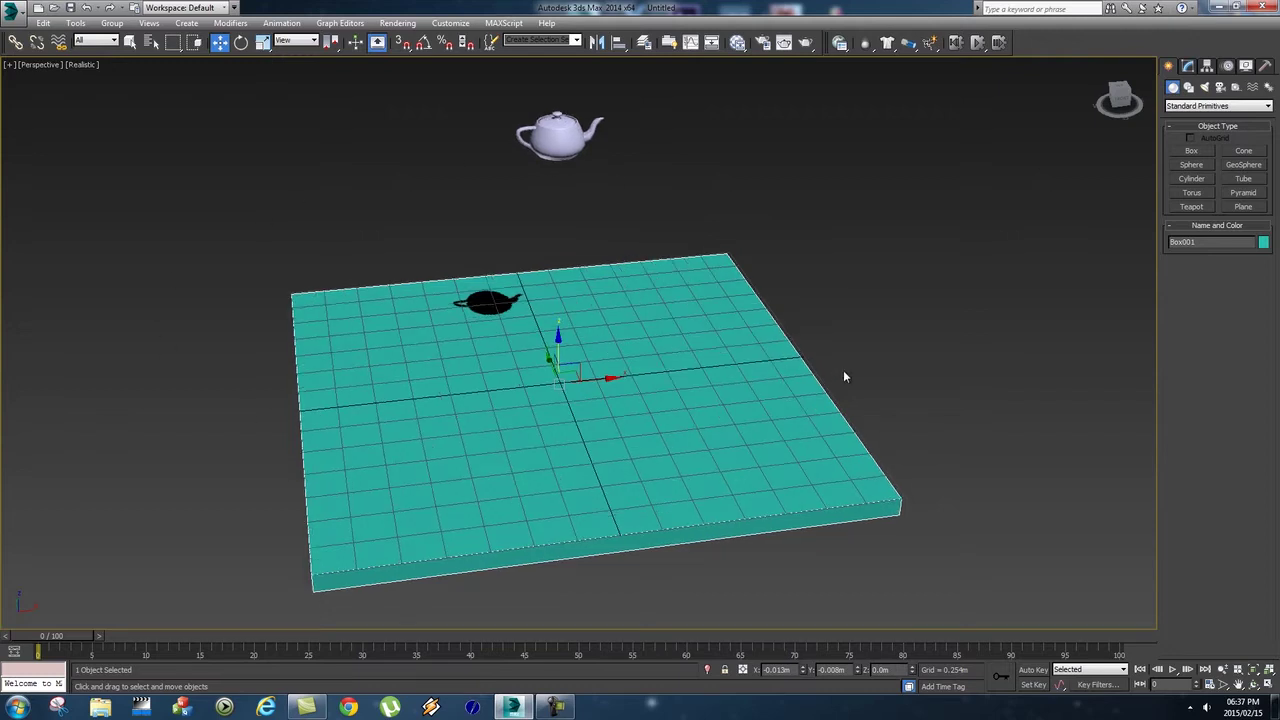
pyautogui.moveTo(908, 365)
pyautogui.keyDown('alt'); pyautogui.mouseDown(button='middle')
pyautogui.moveTo(846, 369)
pyautogui.moveTo(920, 369)
pyautogui.mouseUp(button='middle'); pyautogui.keyUp('alt')
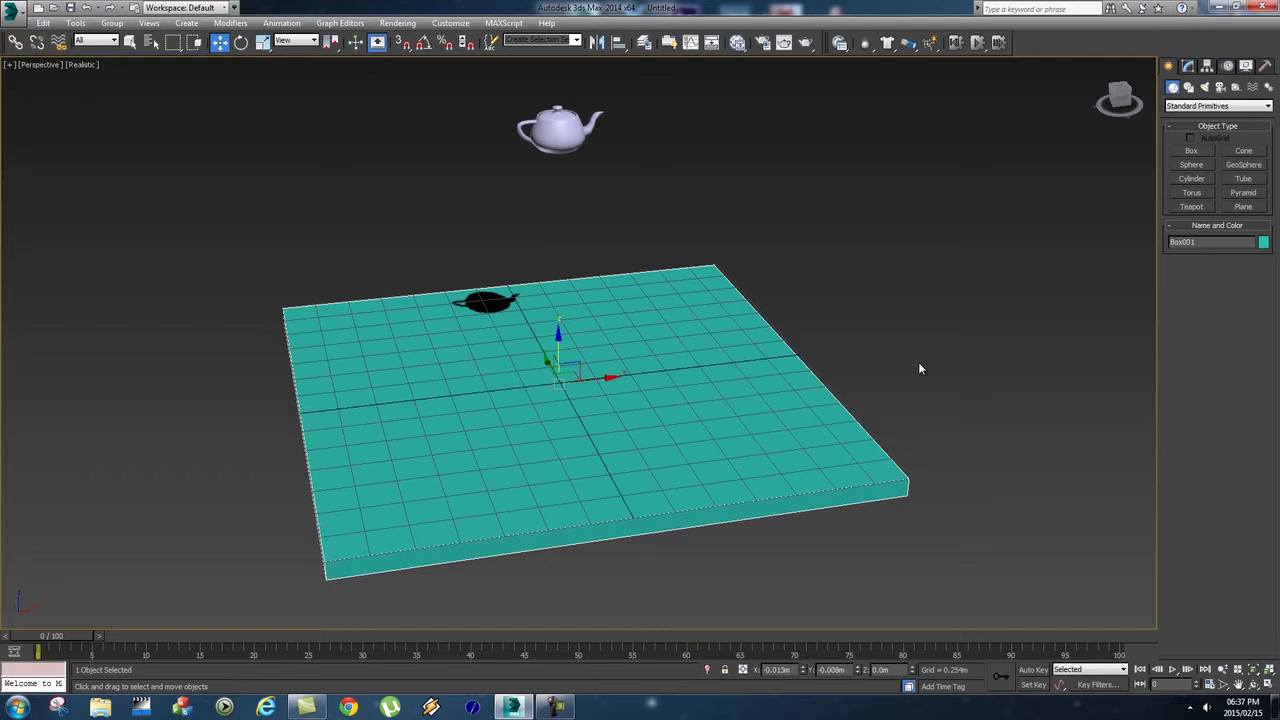
pyautogui.keyDown('alt'); pyautogui.moveTo(843, 377); pyautogui.dragTo(834, 379, button='middle'); pyautogui.keyUp('alt')
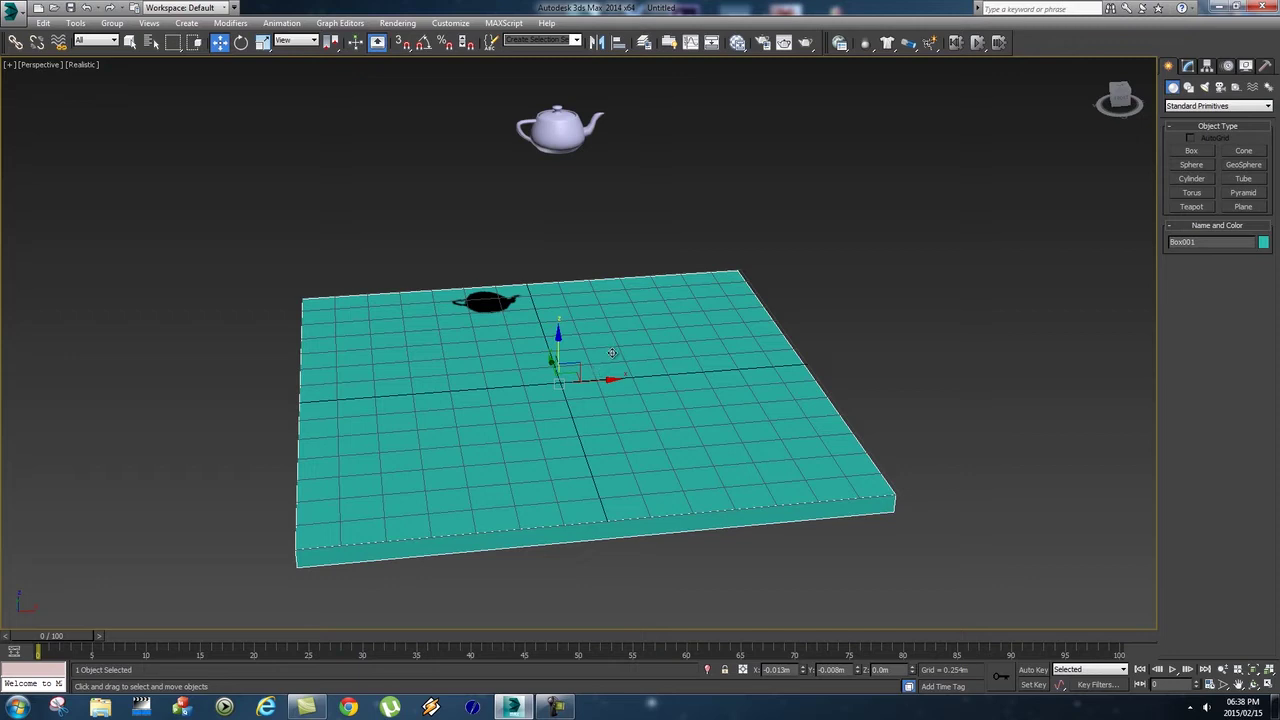
# Step: Check in the list of available toolbars that the MassFX Toolbar is enabled
pyautogui.click(845, 96)
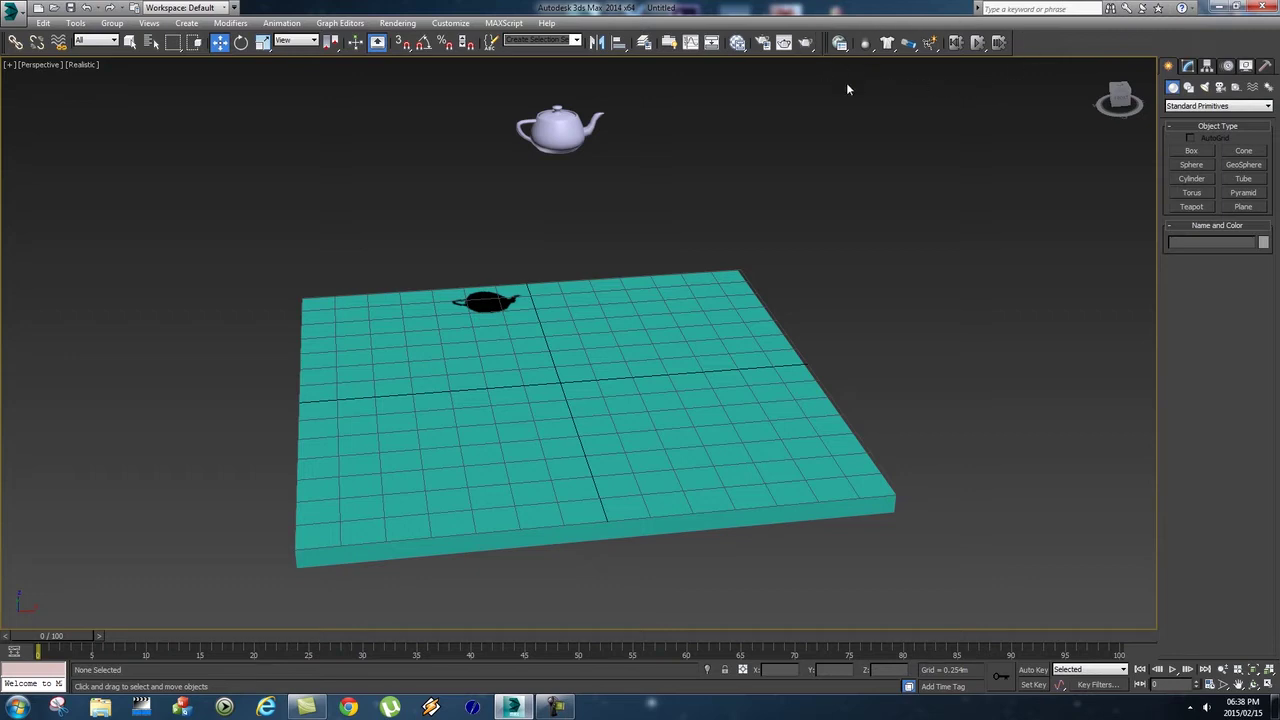
pyautogui.rightClick(1040, 45)
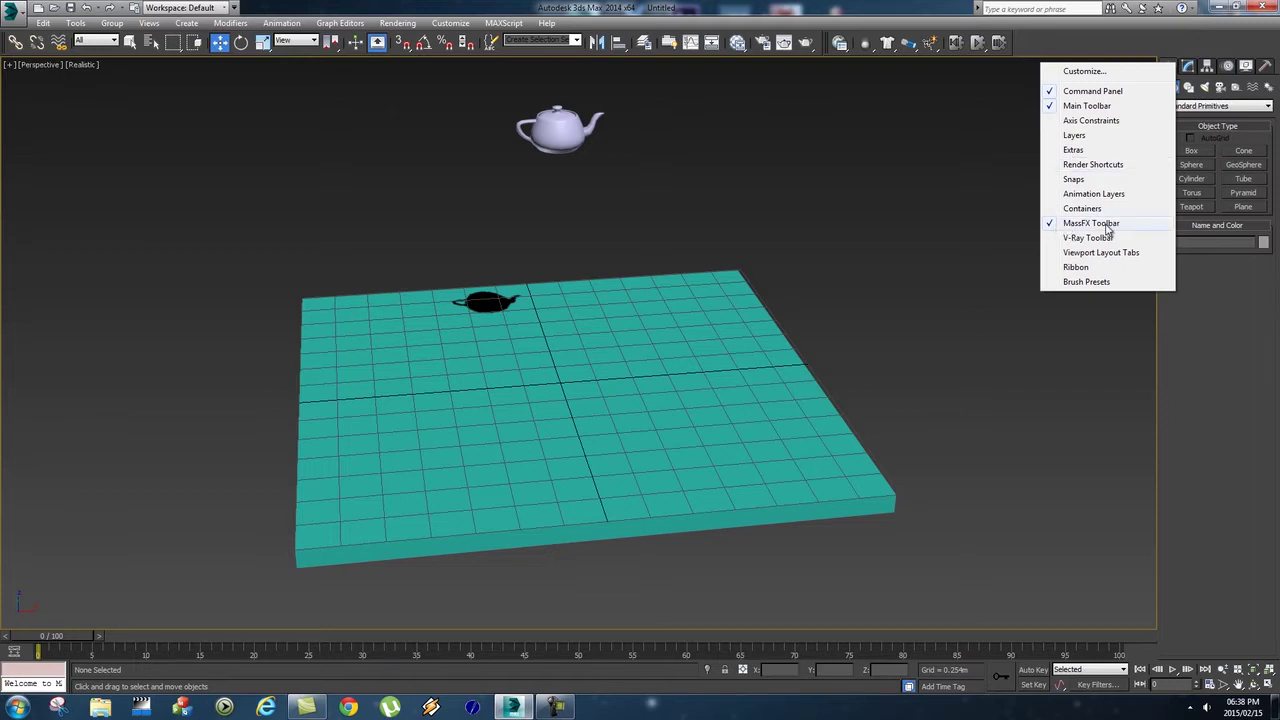
pyautogui.click(1047, 223)
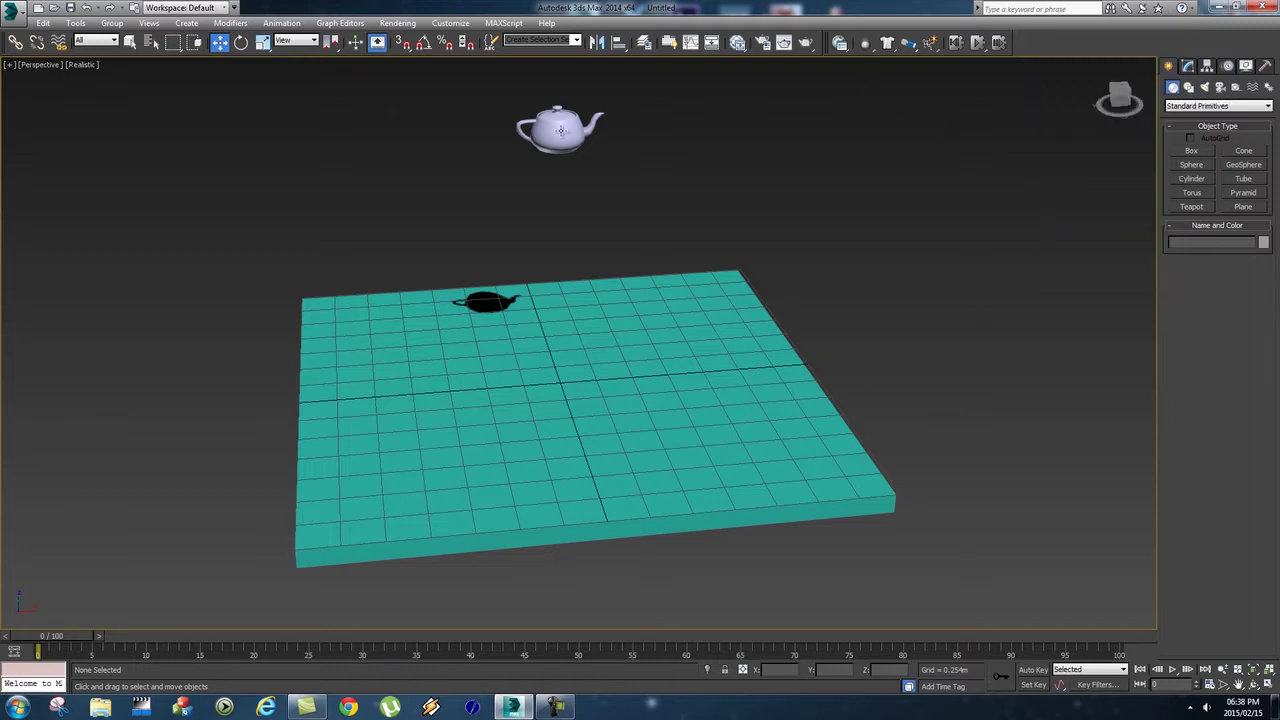
# Step: Set the teapot as a MassFX dynamic rigid body
pyautogui.click(561, 130)
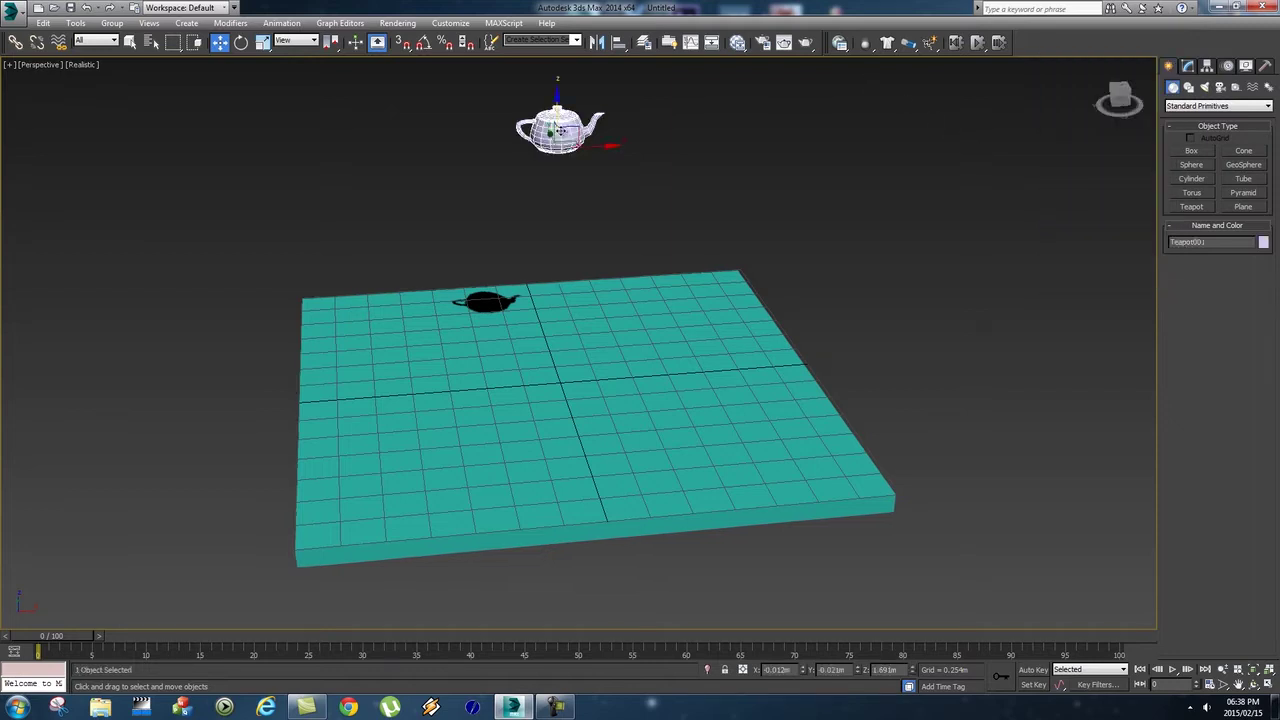
pyautogui.click(869, 44)
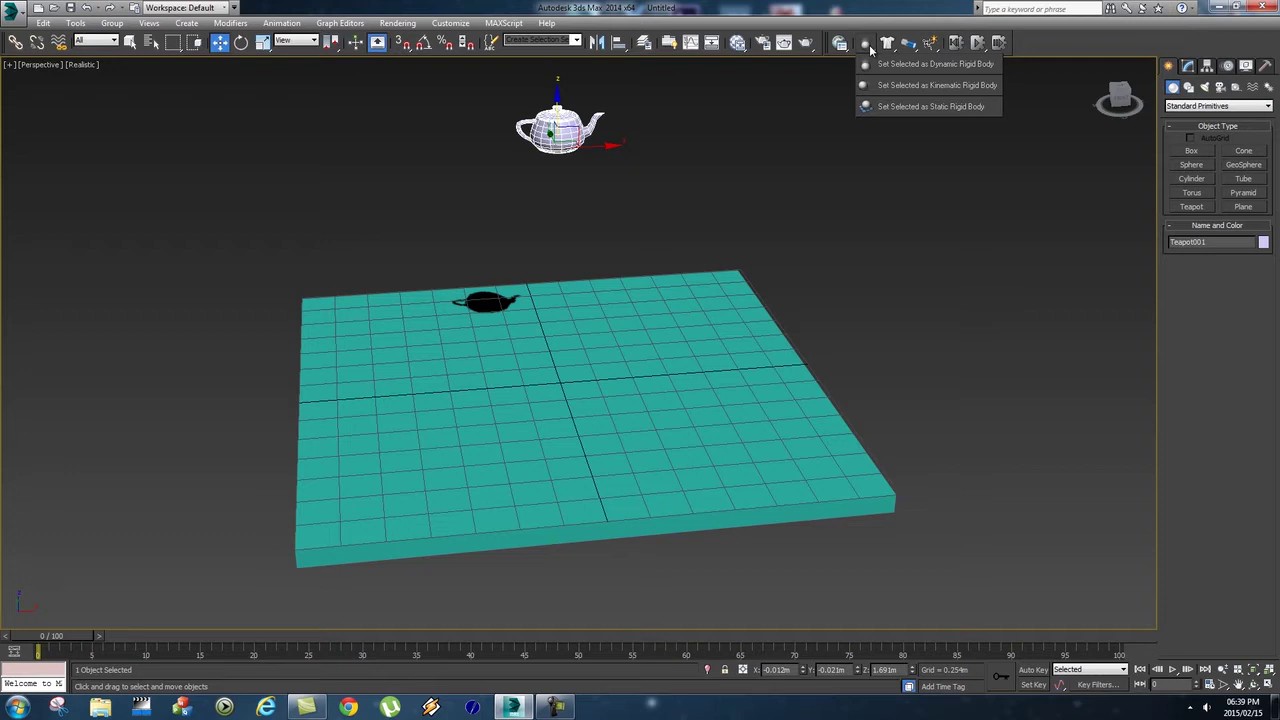
pyautogui.click(926, 65)
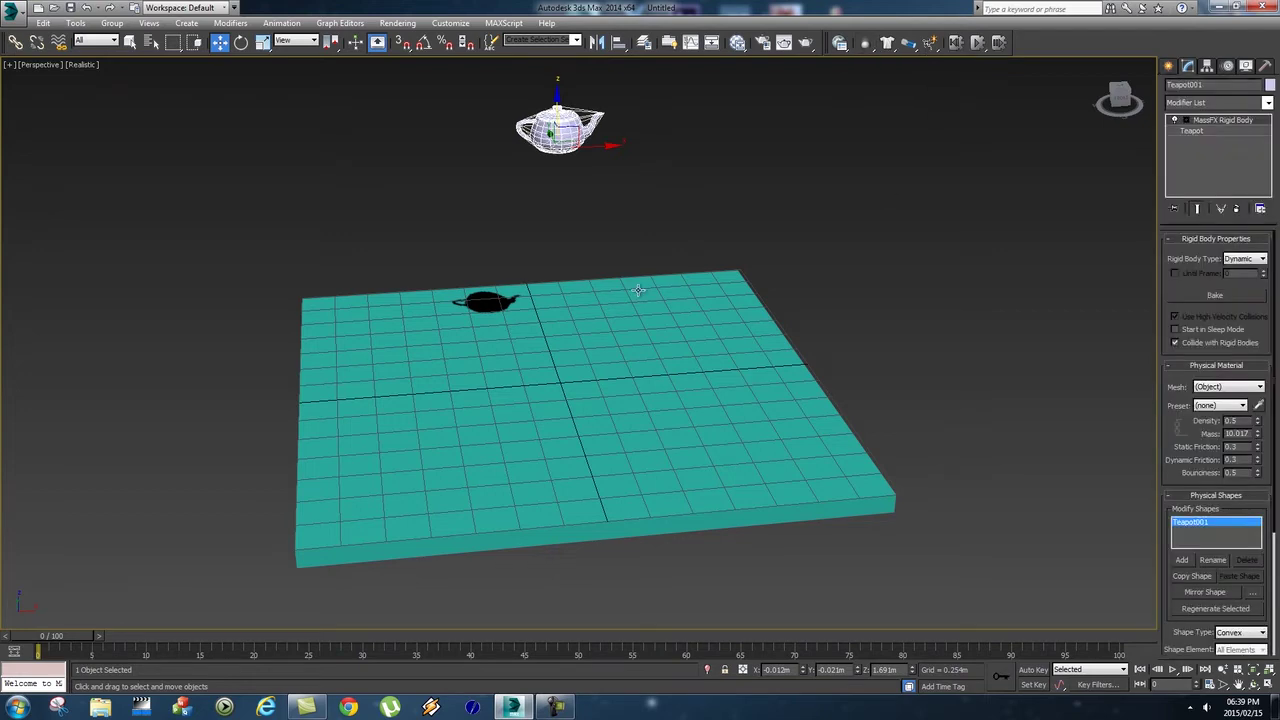
# Step: Set the flat box as a MassFX static rigid body
pyautogui.click(692, 316)
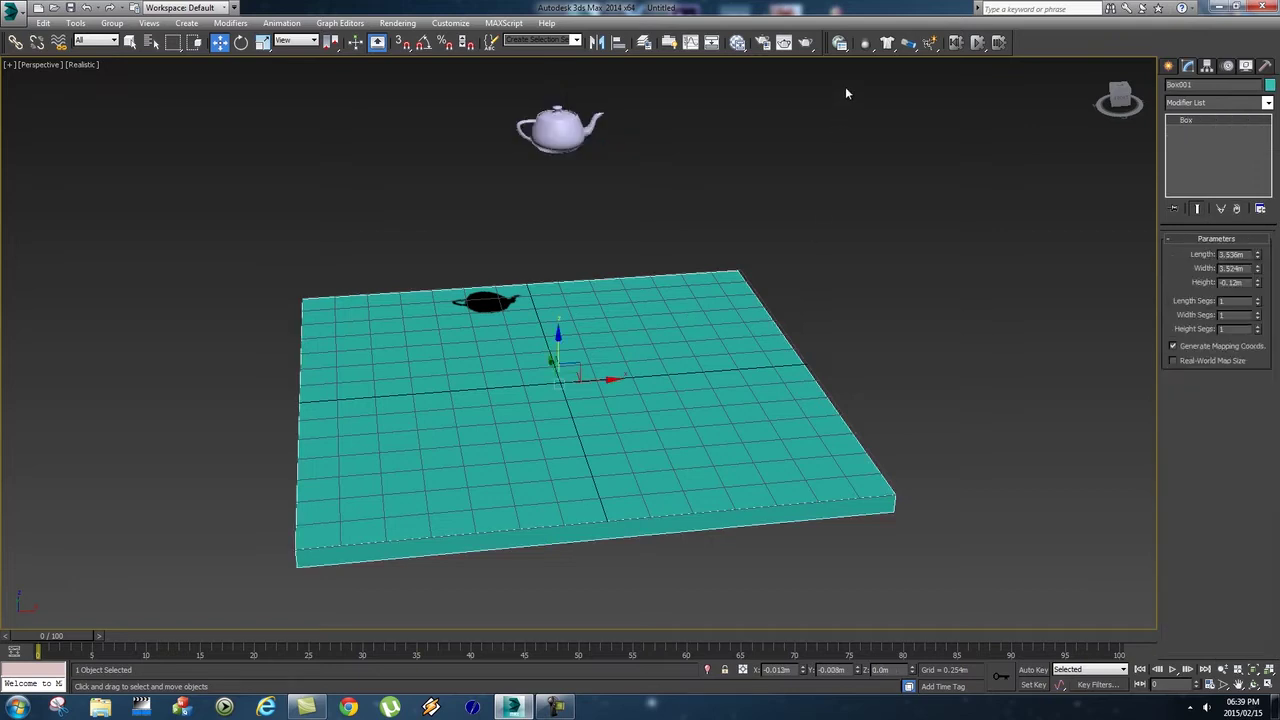
pyautogui.click(866, 47)
pyautogui.moveTo(866, 47); pyautogui.dragTo(963, 108)
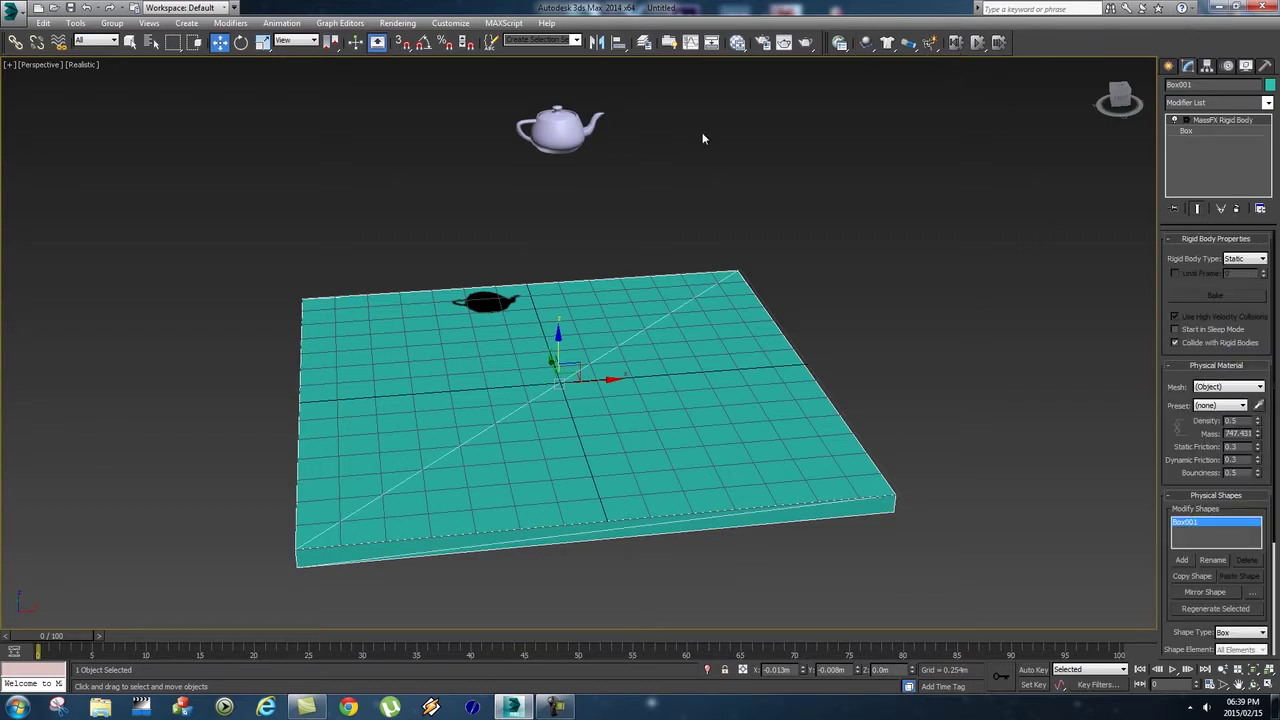
# Step: Run the MassFX simulation of the teapot dropping onto the box, reset it to the start and clear the selection
pyautogui.click(978, 44)
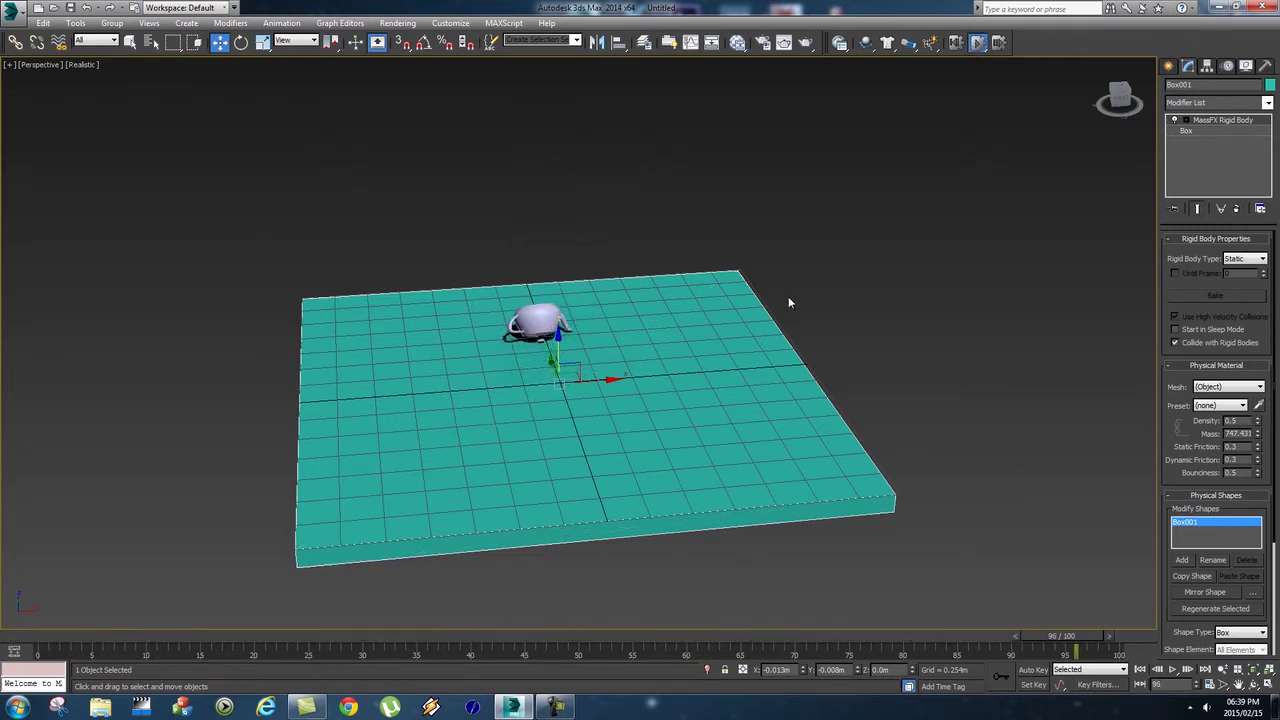
pyautogui.click(955, 43)
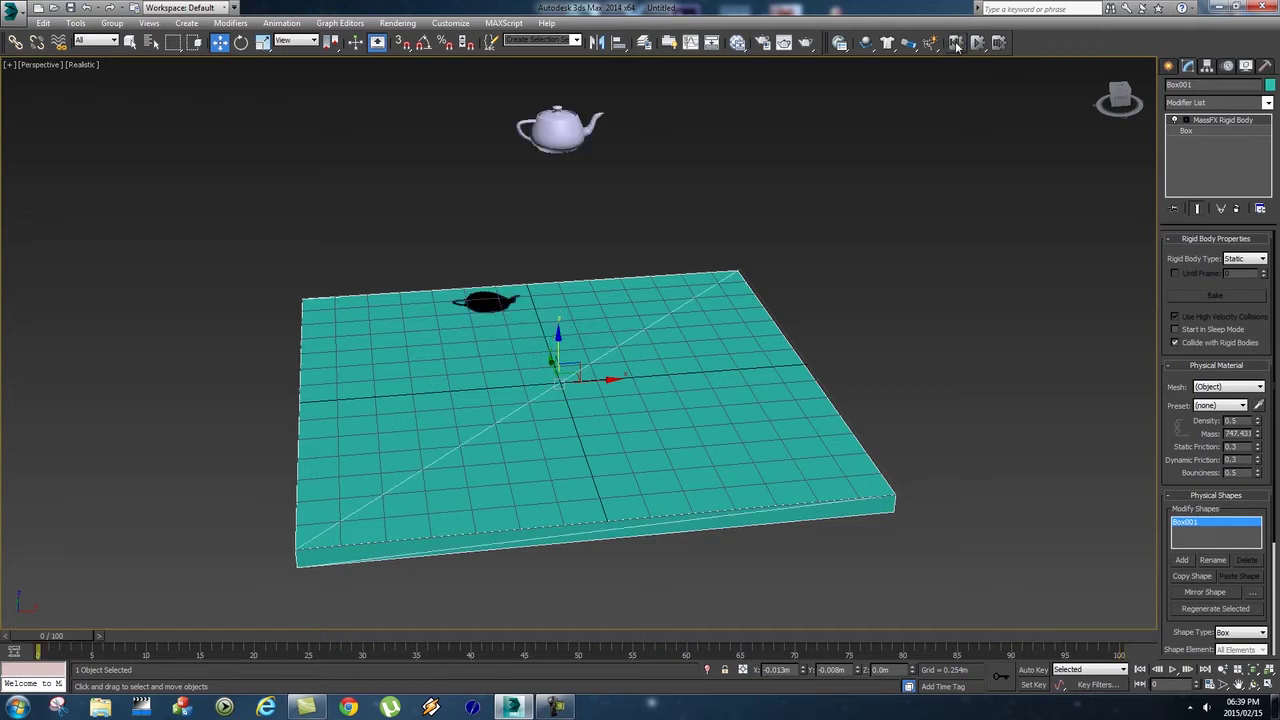
pyautogui.click(857, 328)
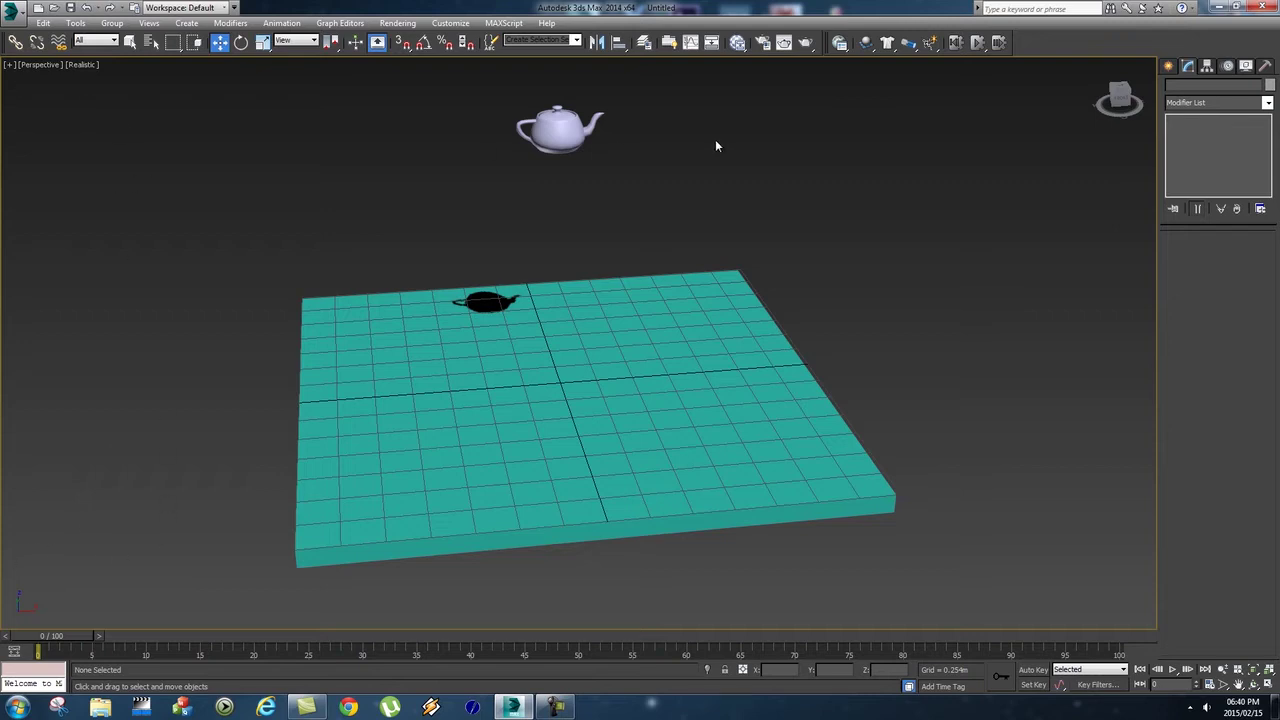
# Step: Open MassFX Tools, dock it beside the viewport and look through its pages, returning to the world scene settings
pyautogui.click(840, 43)
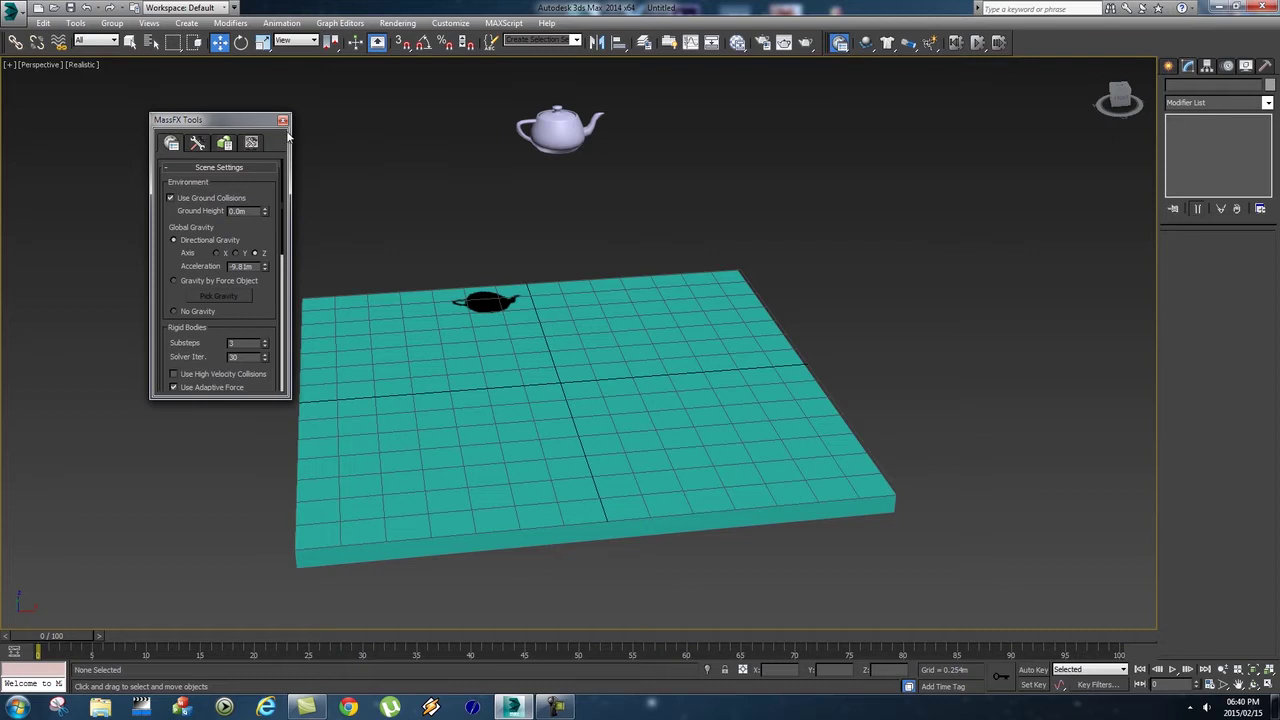
pyautogui.moveTo(225, 124); pyautogui.dragTo(18, 188)
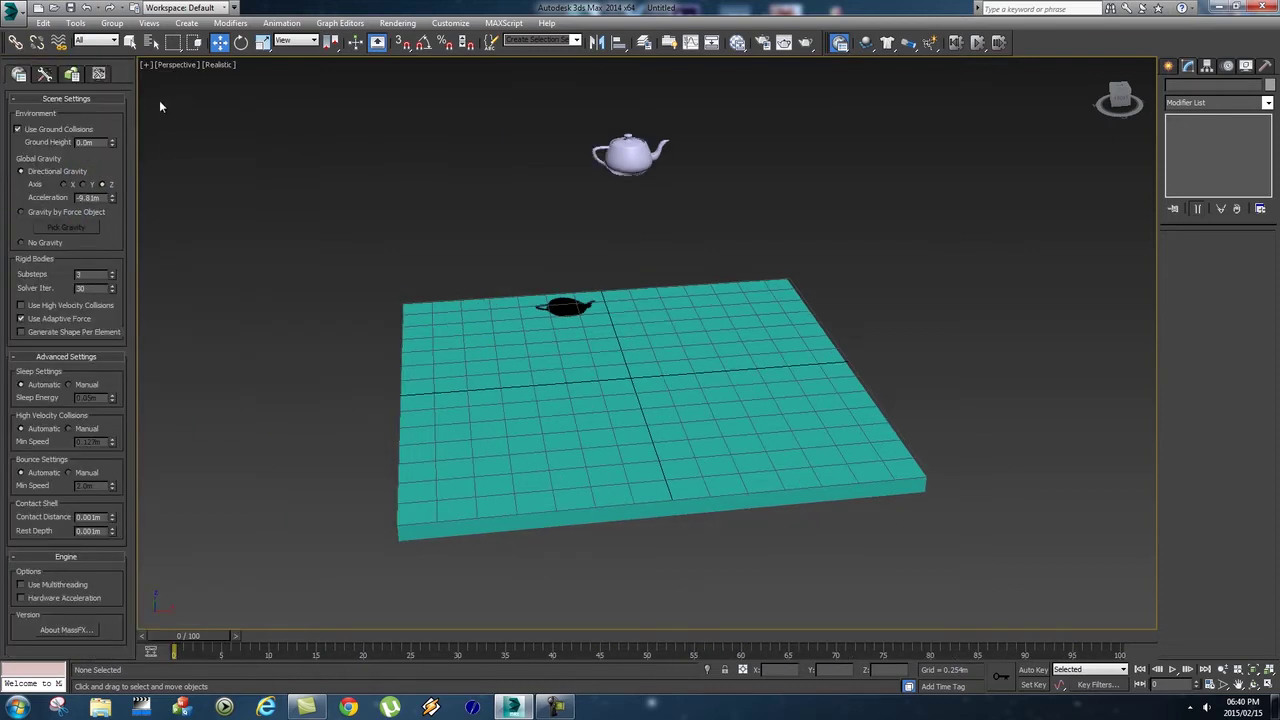
pyautogui.click(46, 76)
pyautogui.click(72, 76)
pyautogui.click(100, 76)
pyautogui.click(18, 75)
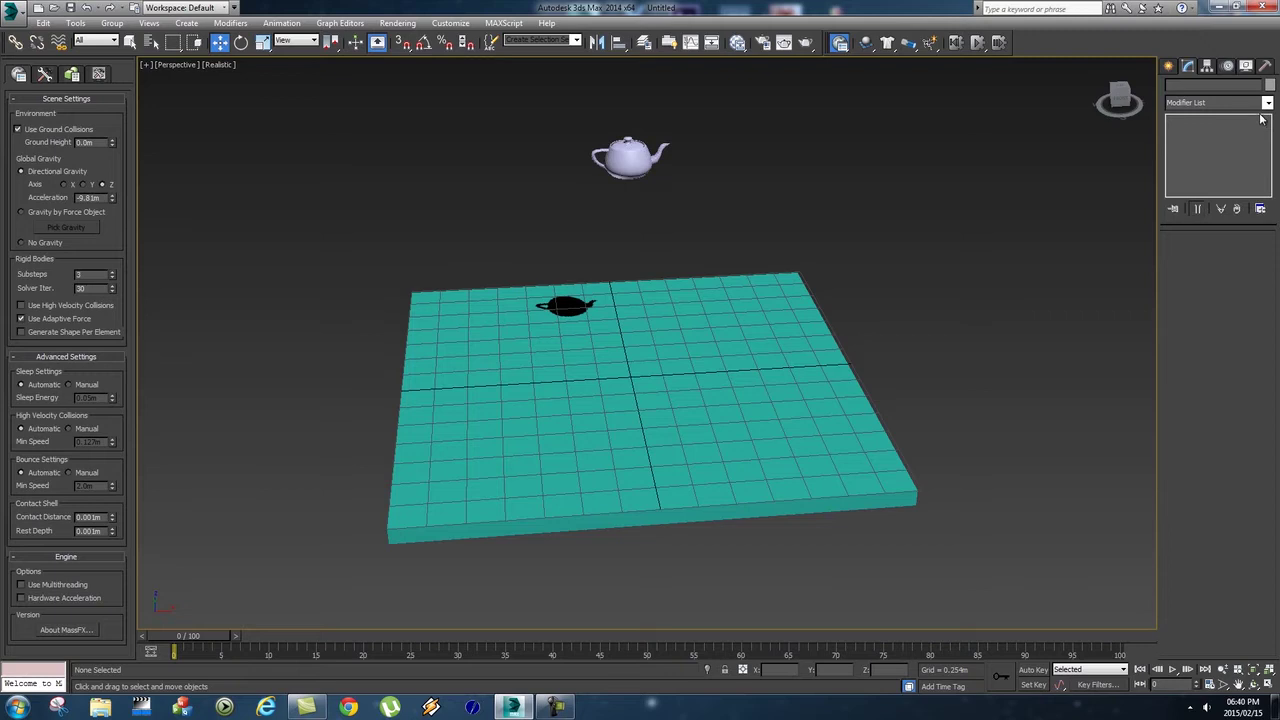
# Step: Add a second teapot above the box's left side, raised to about 2.12 m and rotated about 39° in Y and -55° in Z
pyautogui.click(1170, 66)
pyautogui.click(1191, 206)
pyautogui.moveTo(500, 436); pyautogui.dragTo(482, 105)
pyautogui.press('w')
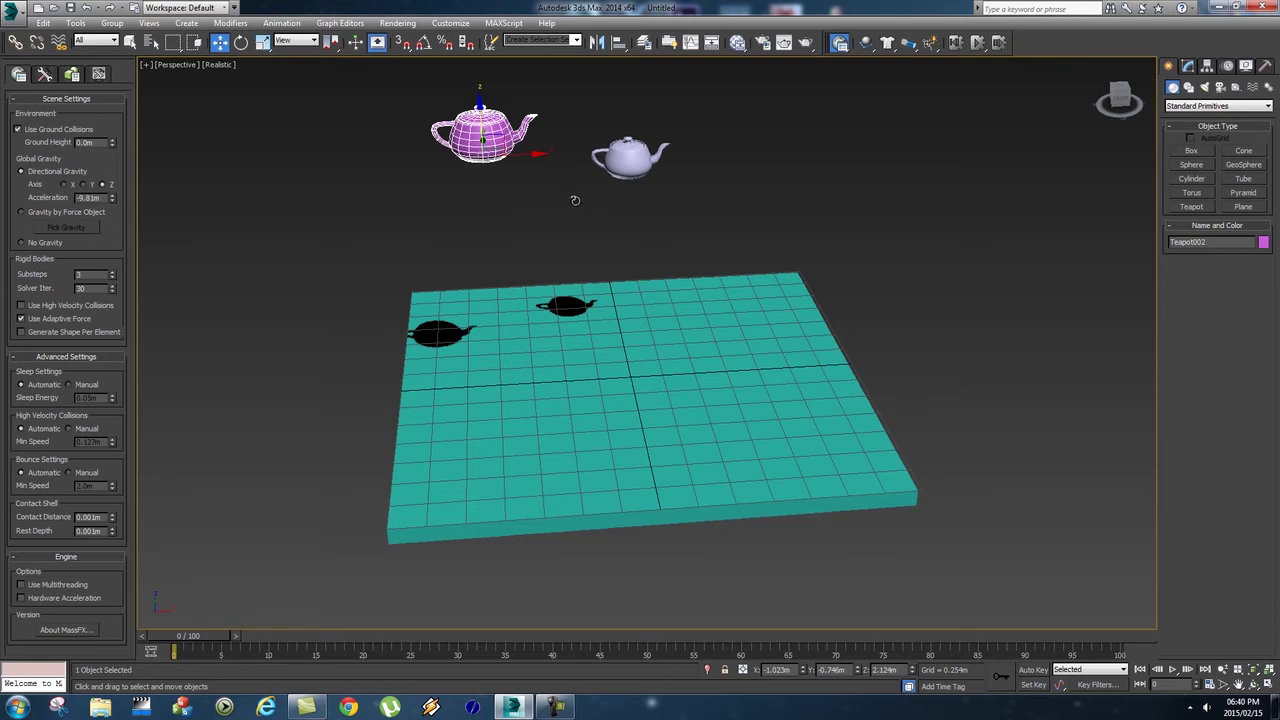
pyautogui.press('e')
pyautogui.moveTo(503, 162); pyautogui.dragTo(436, 185)
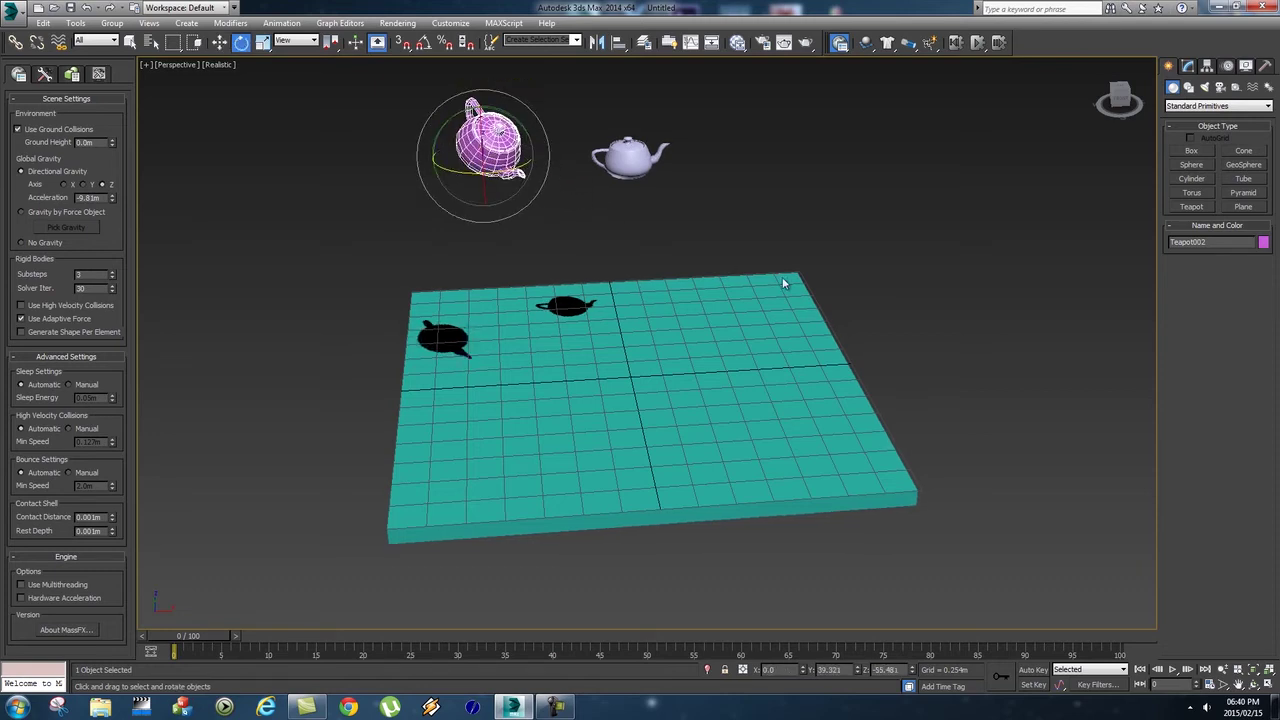
# Step: Add a third teapot above the box's right side, raised to about 1.94 m and tilted with its underside facing forward
pyautogui.click(1192, 192)
pyautogui.click(1194, 206)
pyautogui.moveTo(791, 436); pyautogui.dragTo(894, 234)
pyautogui.rightClick(826, 437)
pyautogui.press('w')
pyautogui.press('e')
pyautogui.press('w')
# Step: Set the purple and blue teapots together as MassFX dynamic rigid bodies
pyautogui.click(501, 150)
pyautogui.click(817, 154)
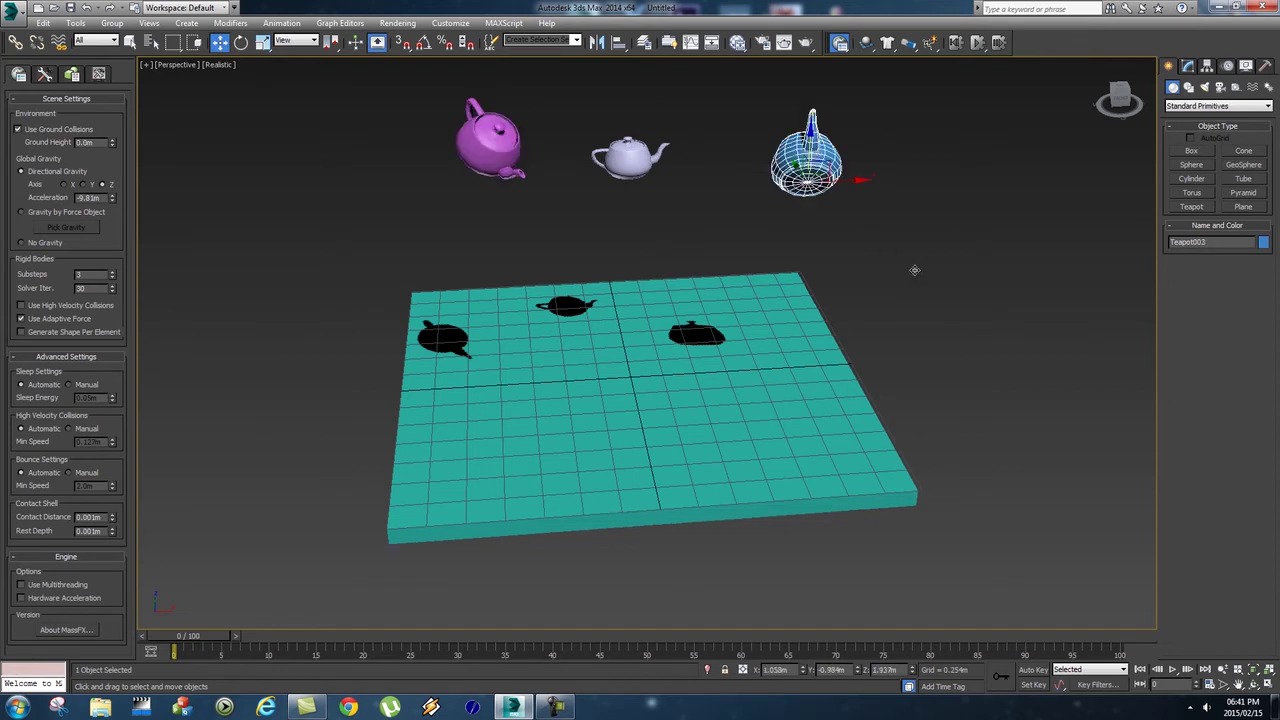
pyautogui.click(868, 179)
pyautogui.click(818, 158)
pyautogui.keyDown('ctrl'); pyautogui.click(492, 143); pyautogui.keyUp('ctrl')
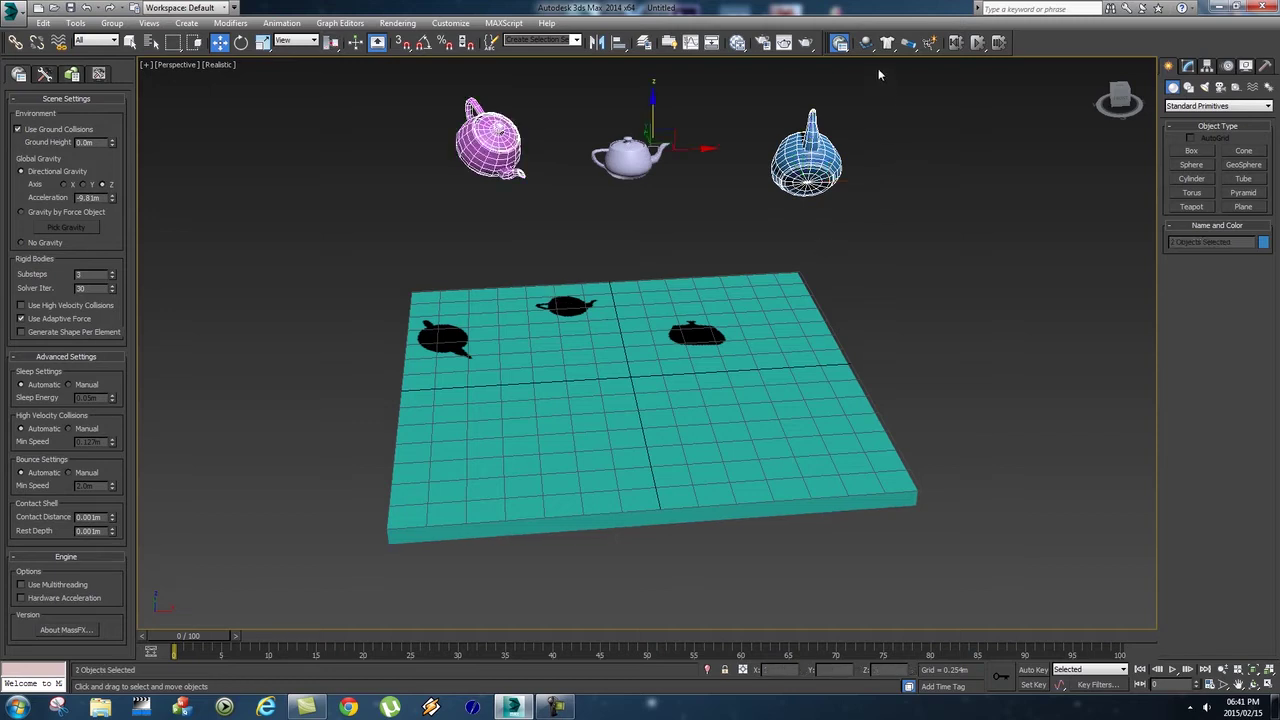
pyautogui.moveTo(865, 42); pyautogui.dragTo(936, 62)
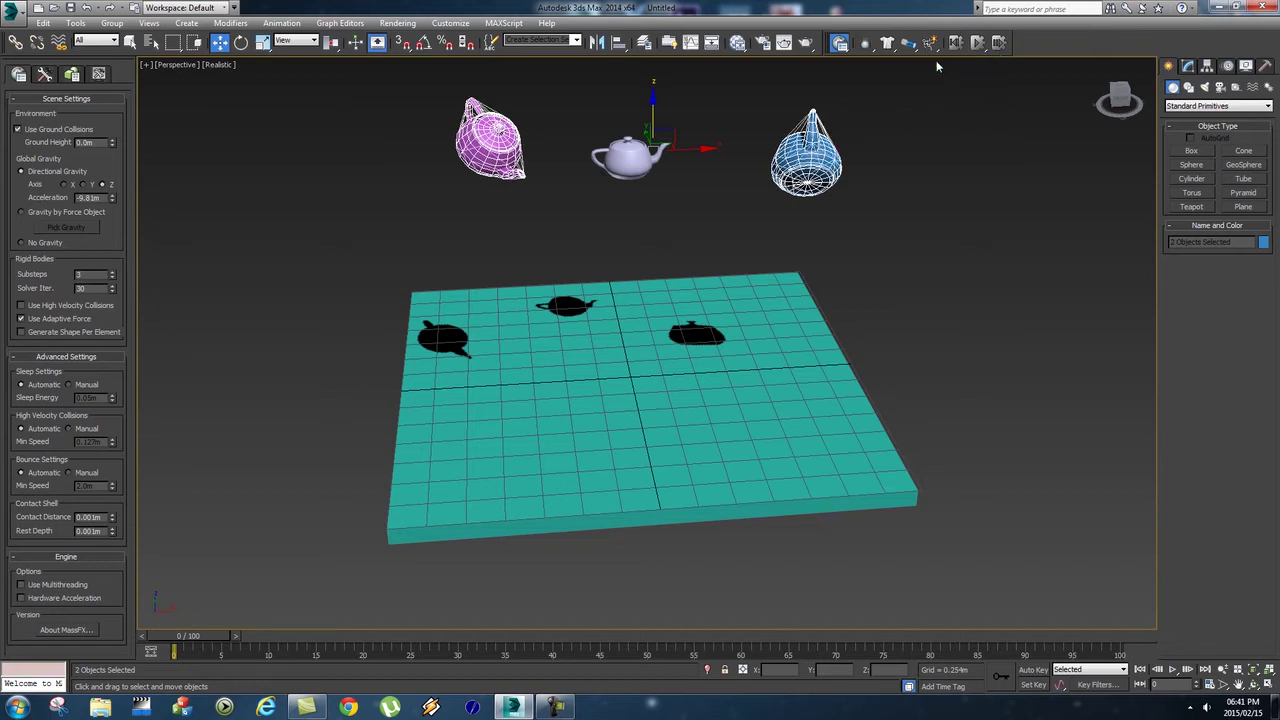
# Step: Run the simulation with all three teapots falling, stop it and reset it to the first frame
pyautogui.click(982, 144)
pyautogui.click(977, 43)
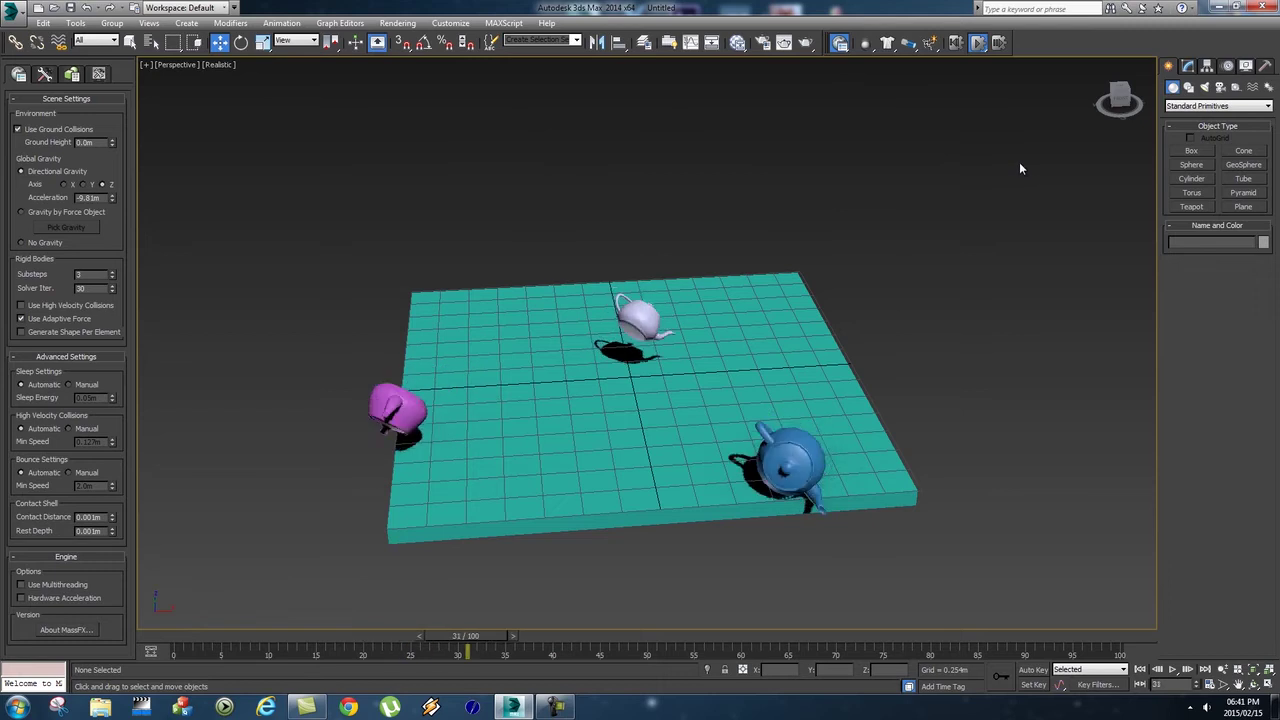
pyautogui.click(977, 43)
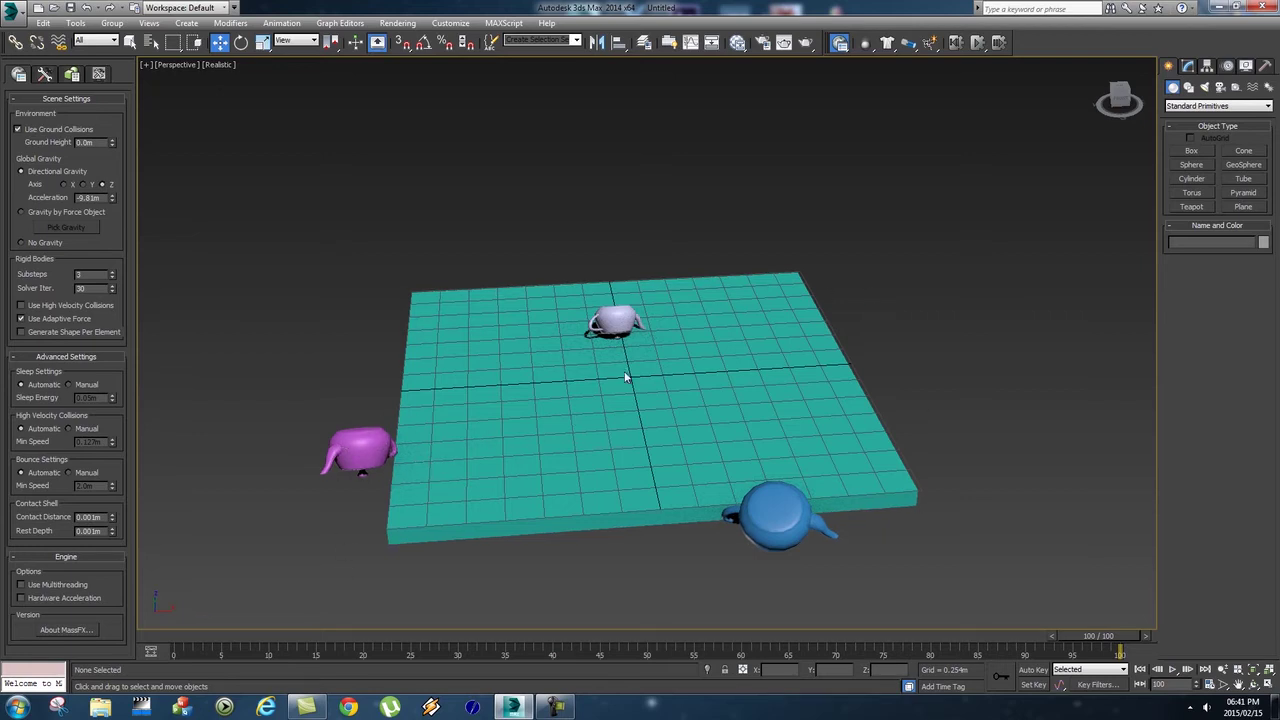
pyautogui.click(956, 43)
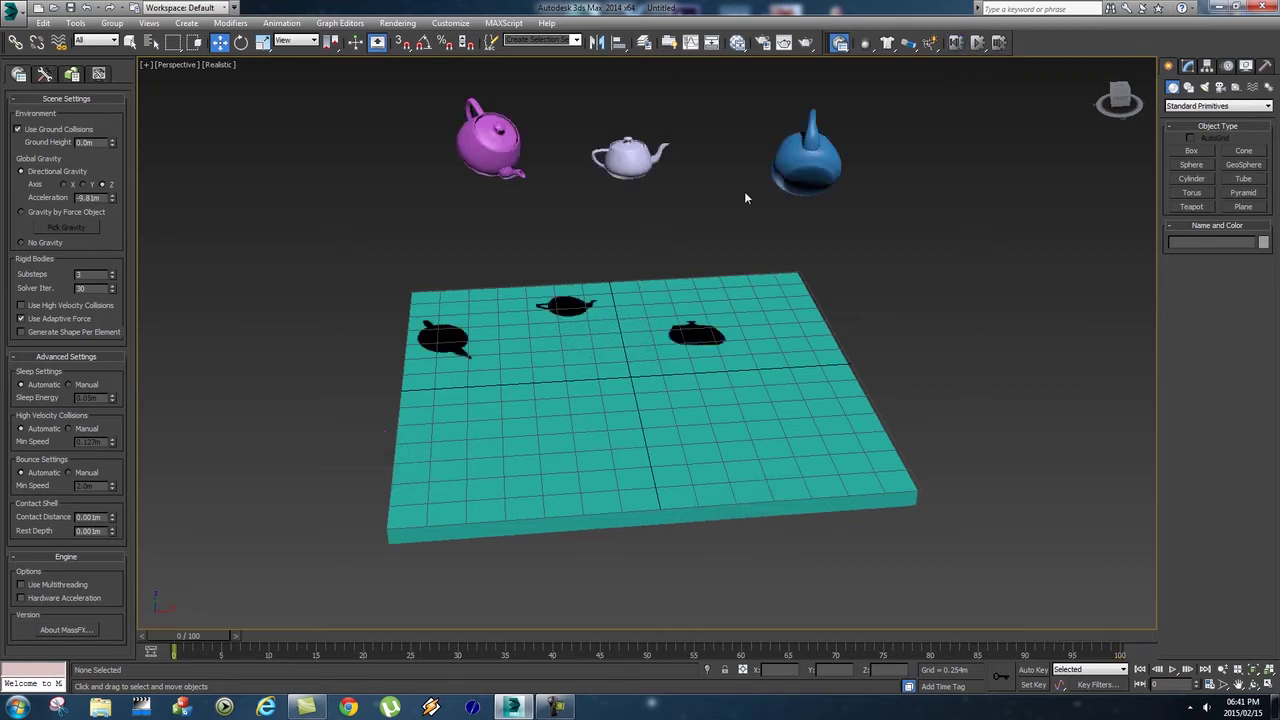
# Step: Turn off Use Ground Collisions, test the simulation again and reset it
pyautogui.click(20, 130)
pyautogui.click(979, 42)
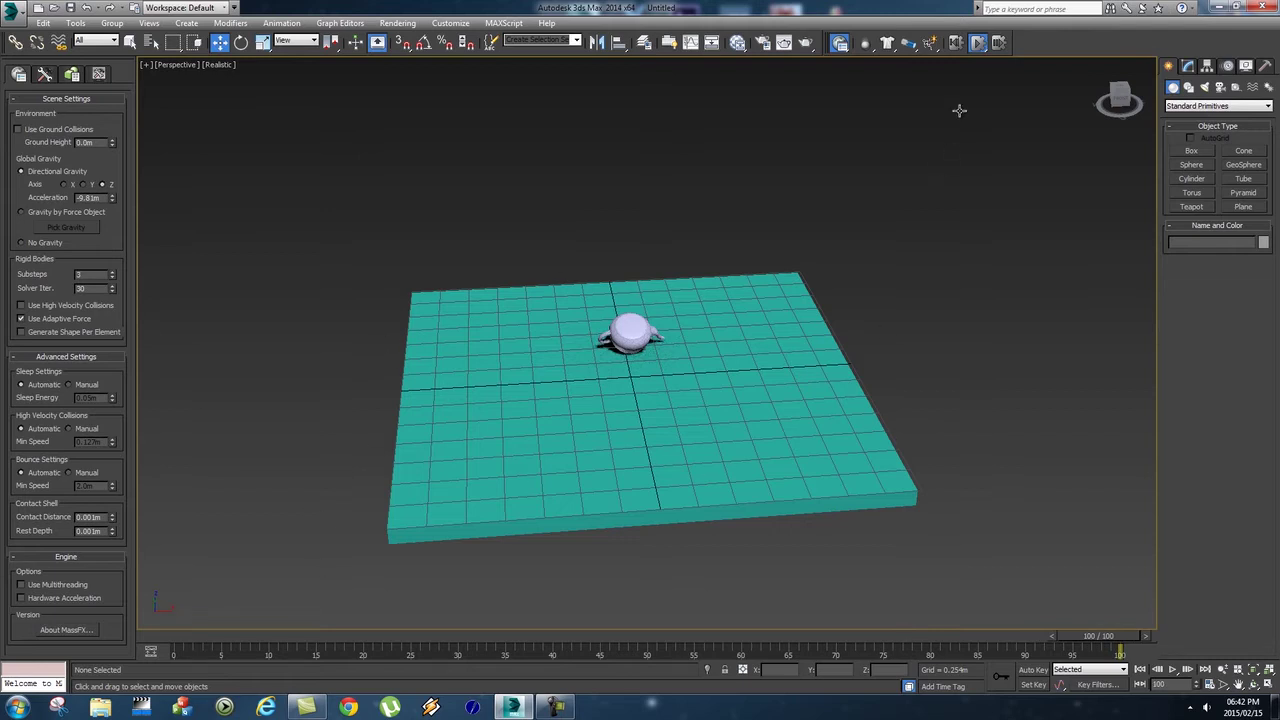
pyautogui.click(955, 43)
# Step: Apply the Rubber physical material preset to all three teapots, then test the simulation and reset it
pyautogui.keyDown('alt'); pyautogui.moveTo(943, 255); pyautogui.dragTo(403, 112, button='middle'); pyautogui.keyUp('alt')
pyautogui.moveTo(815, 208); pyautogui.dragTo(870, 226)
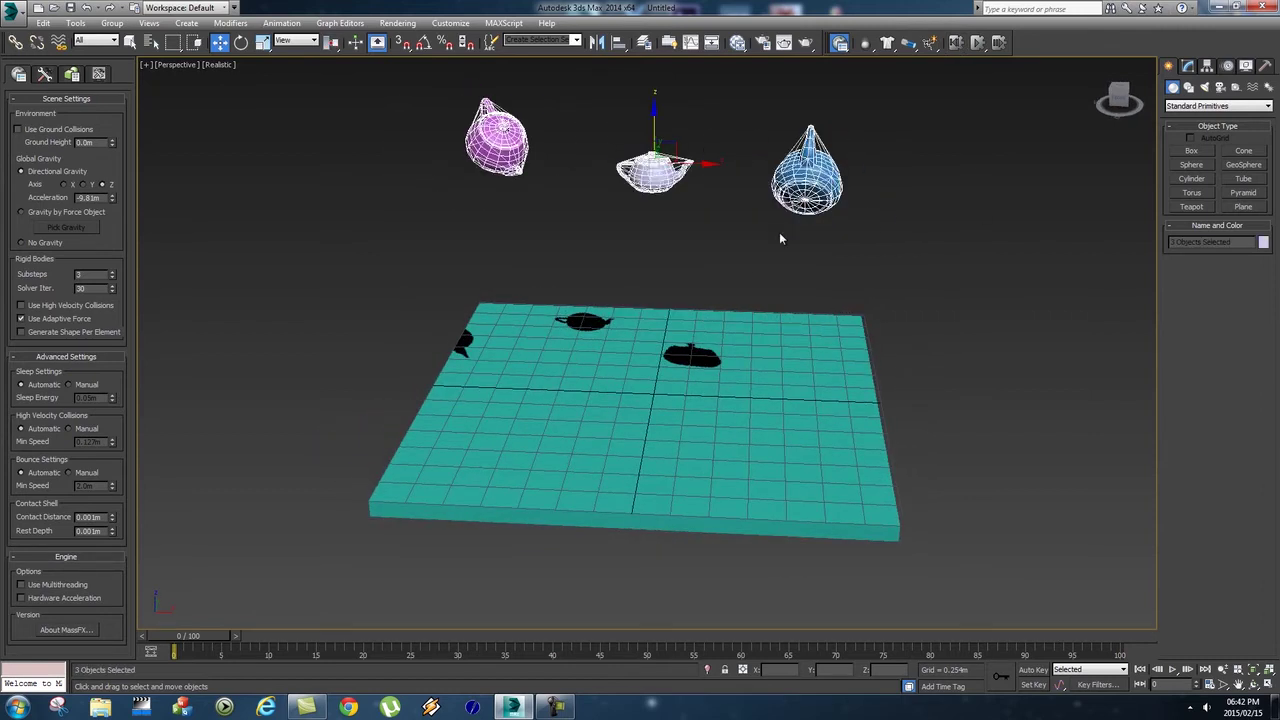
pyautogui.click(72, 76)
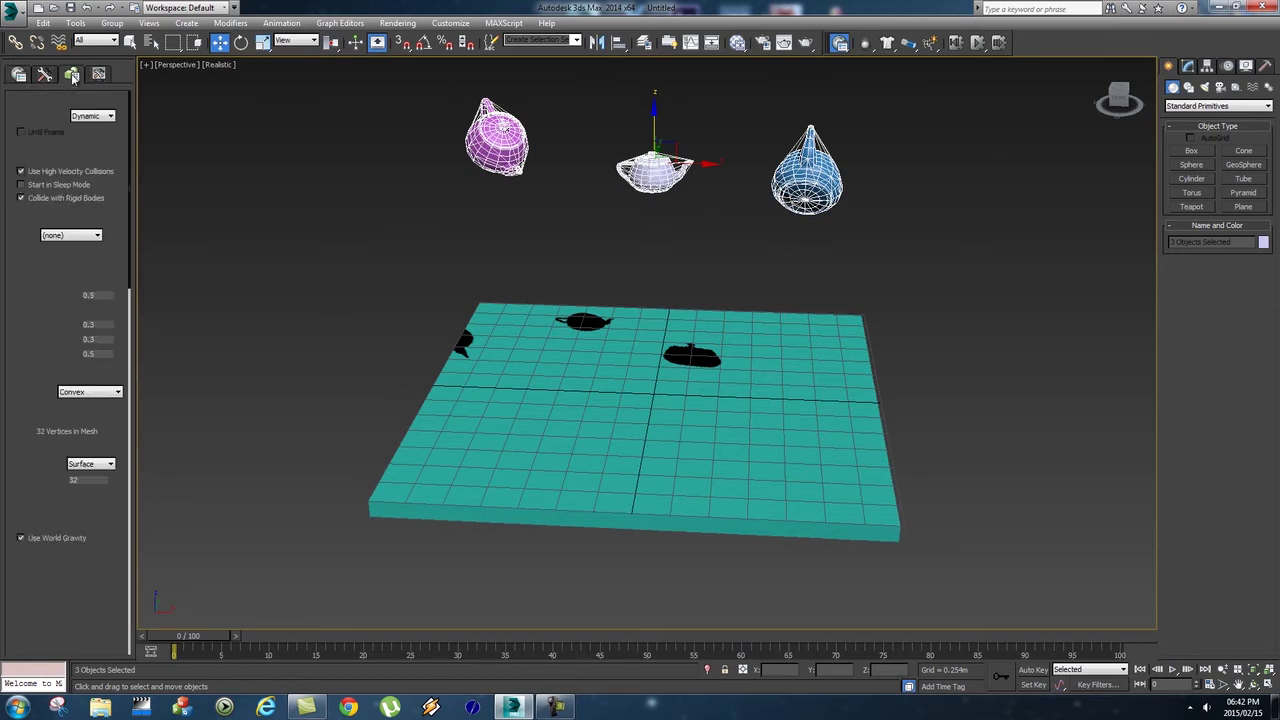
pyautogui.click(93, 236)
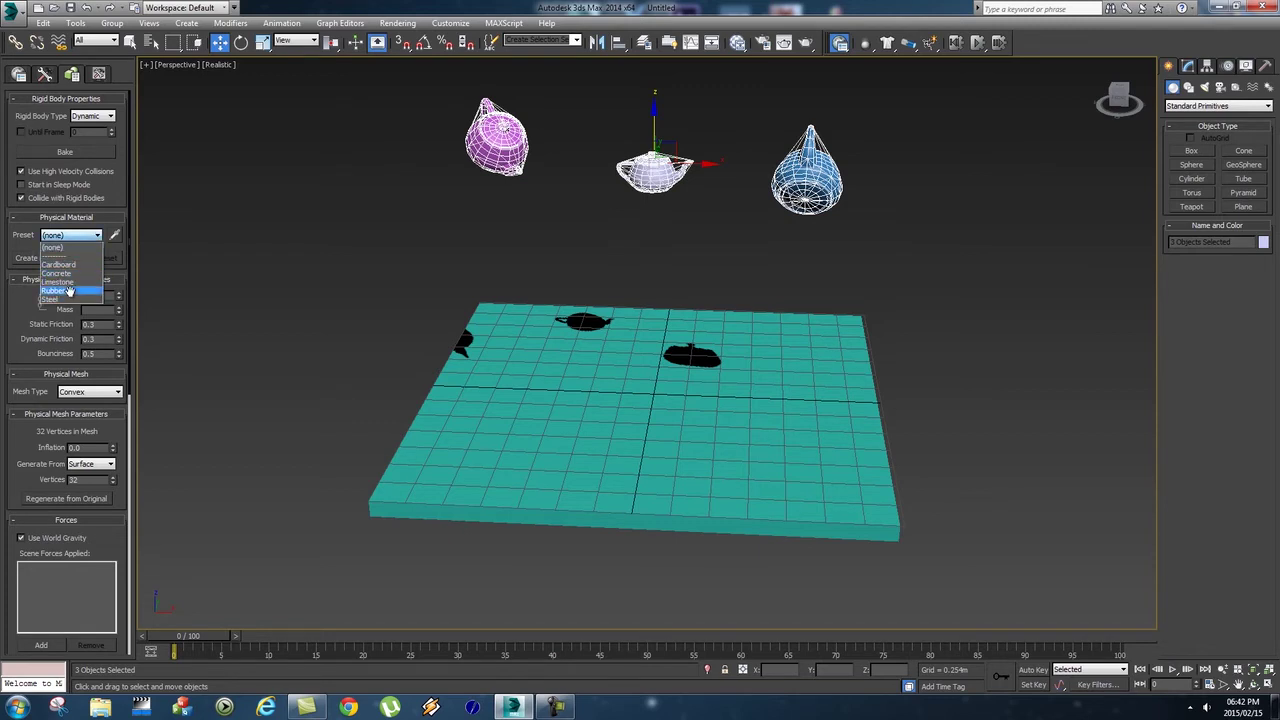
pyautogui.click(30, 322)
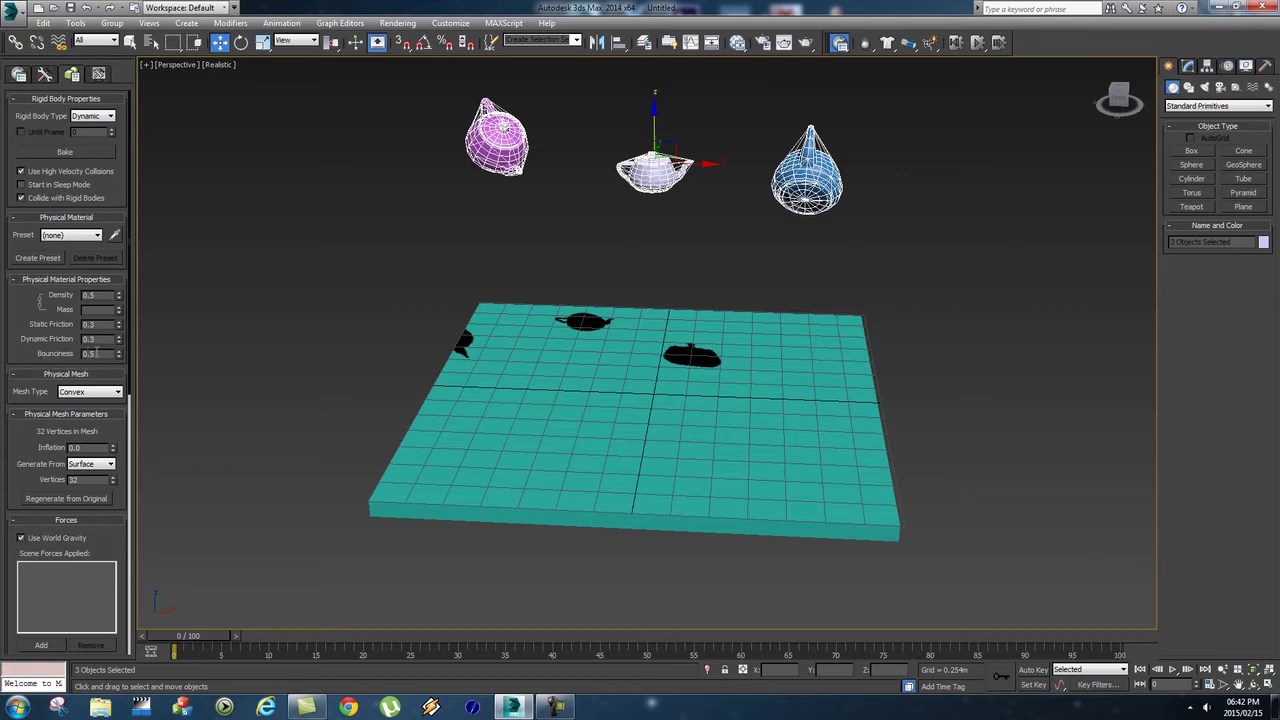
pyautogui.click(86, 236)
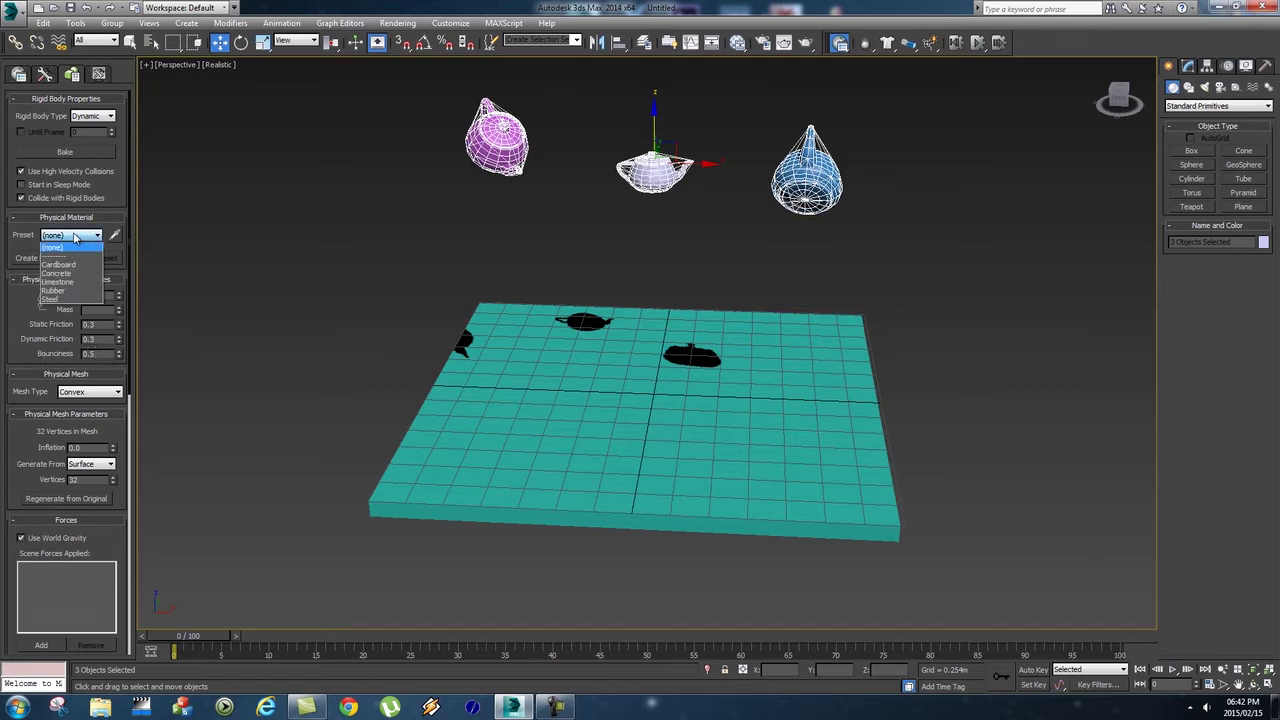
pyautogui.click(85, 283)
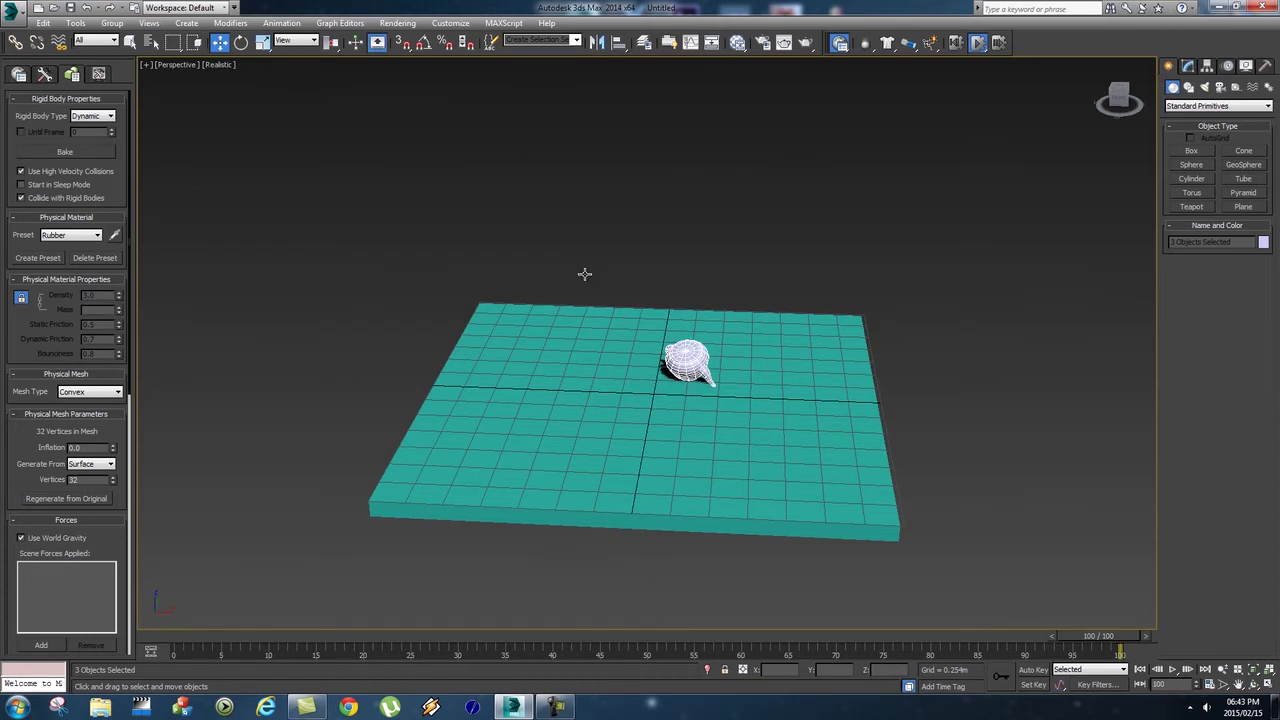
pyautogui.click(975, 42)
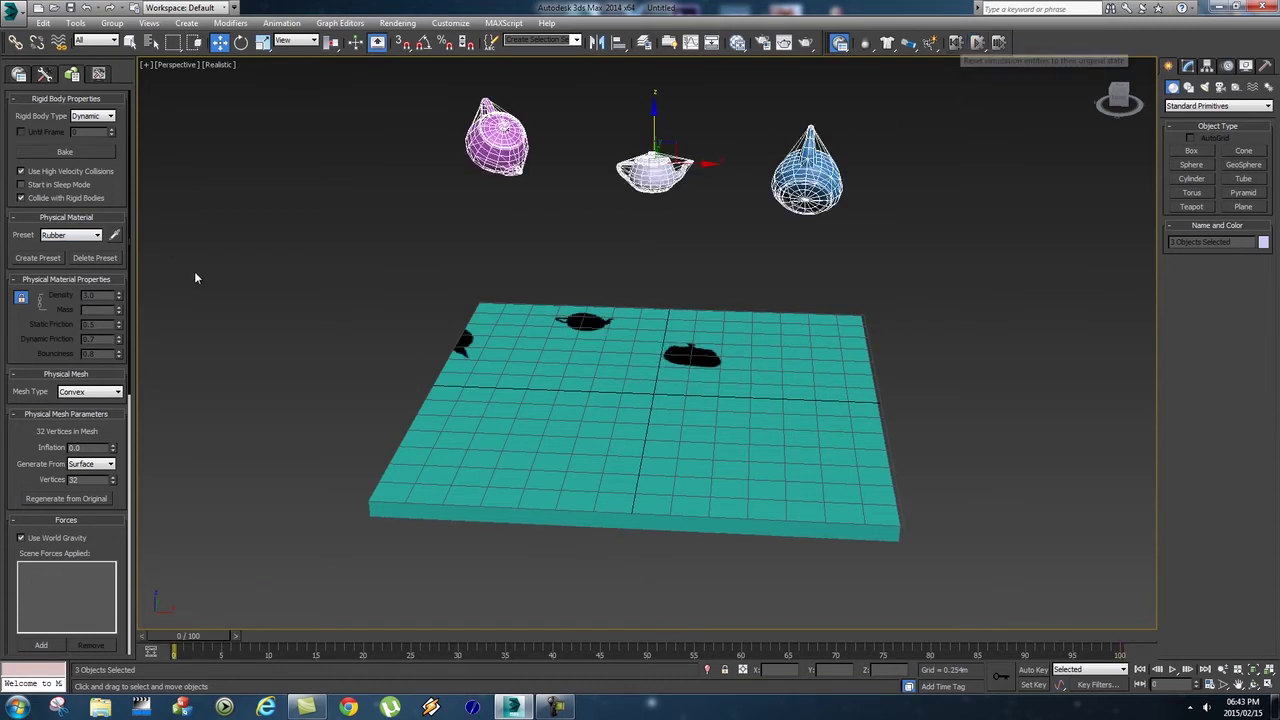
# Step: Switch the three teapots' material preset to none with Bounciness at 1.0, then test and reset the simulation
pyautogui.click(21, 298)
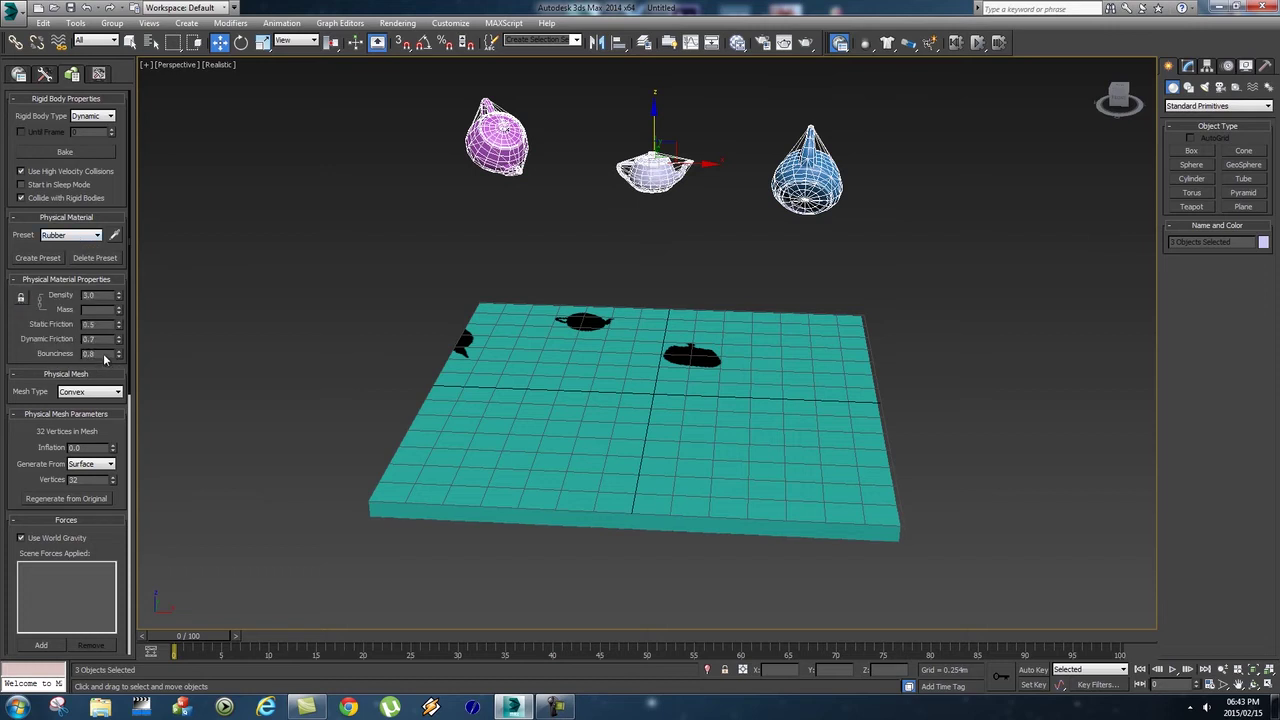
pyautogui.click(82, 235)
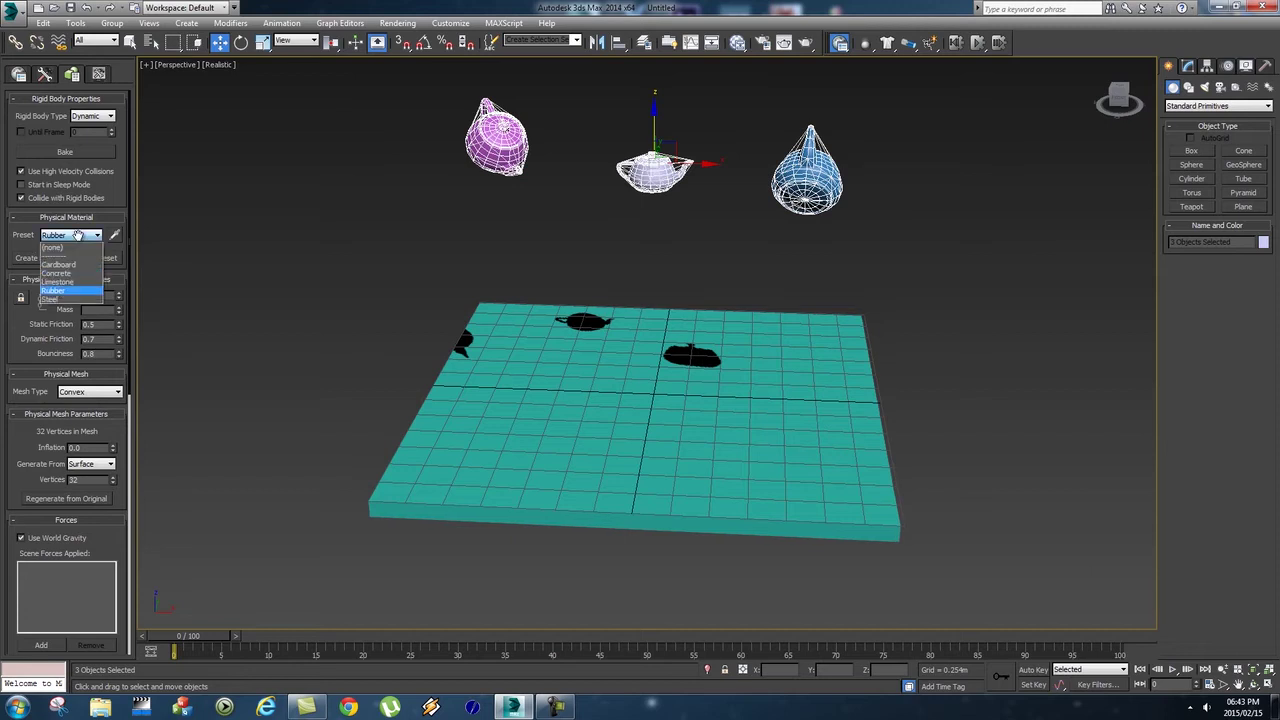
pyautogui.click(60, 244)
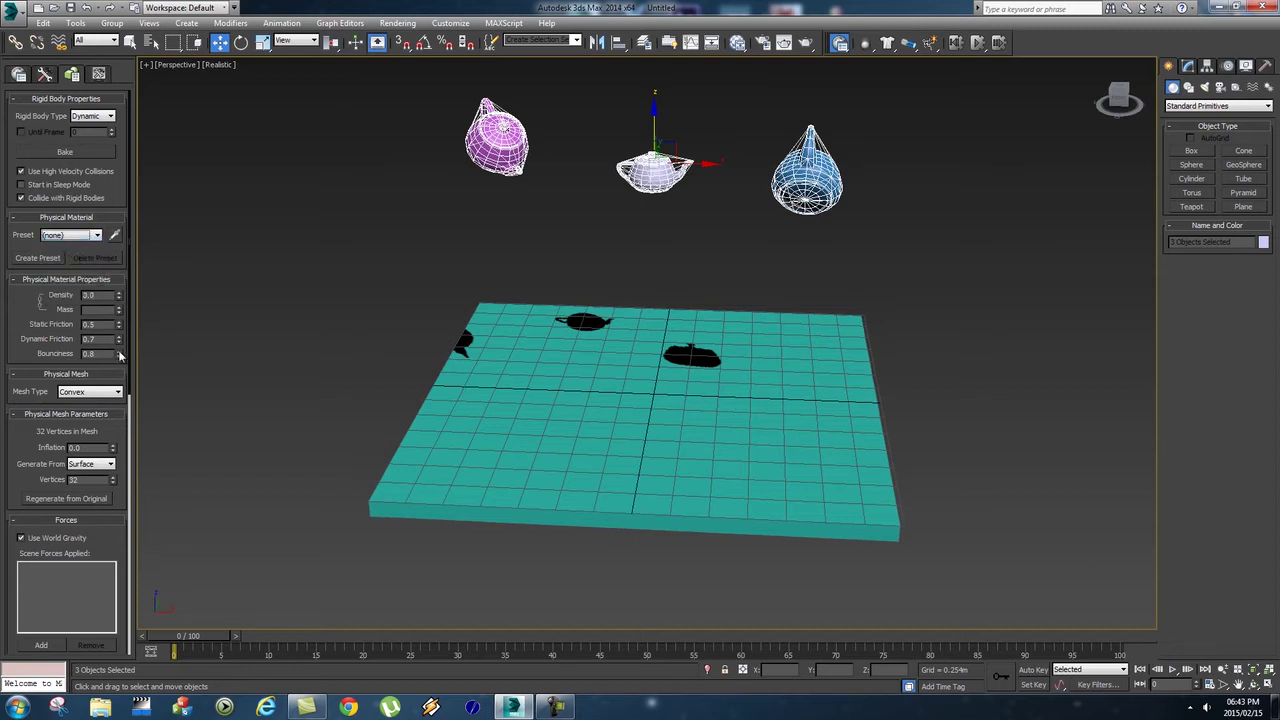
pyautogui.click(118, 352)
pyautogui.moveTo(121, 358); pyautogui.dragTo(117, 208)
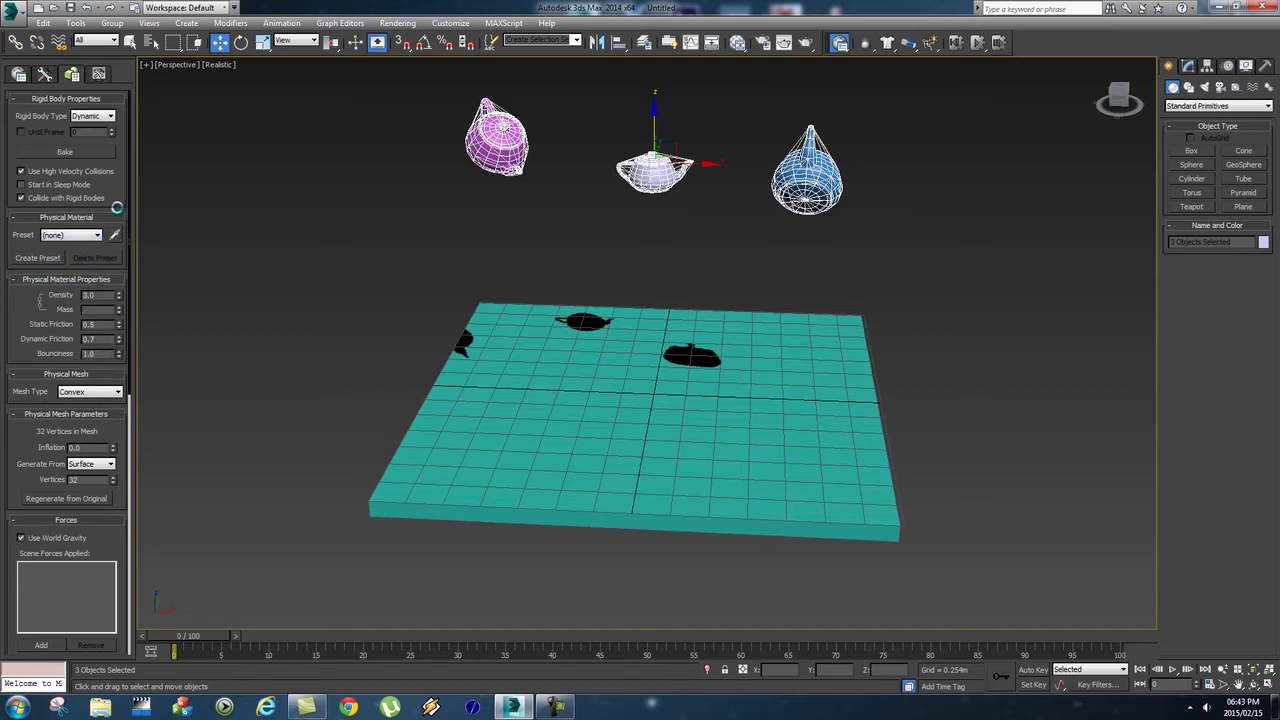
pyautogui.click(978, 43)
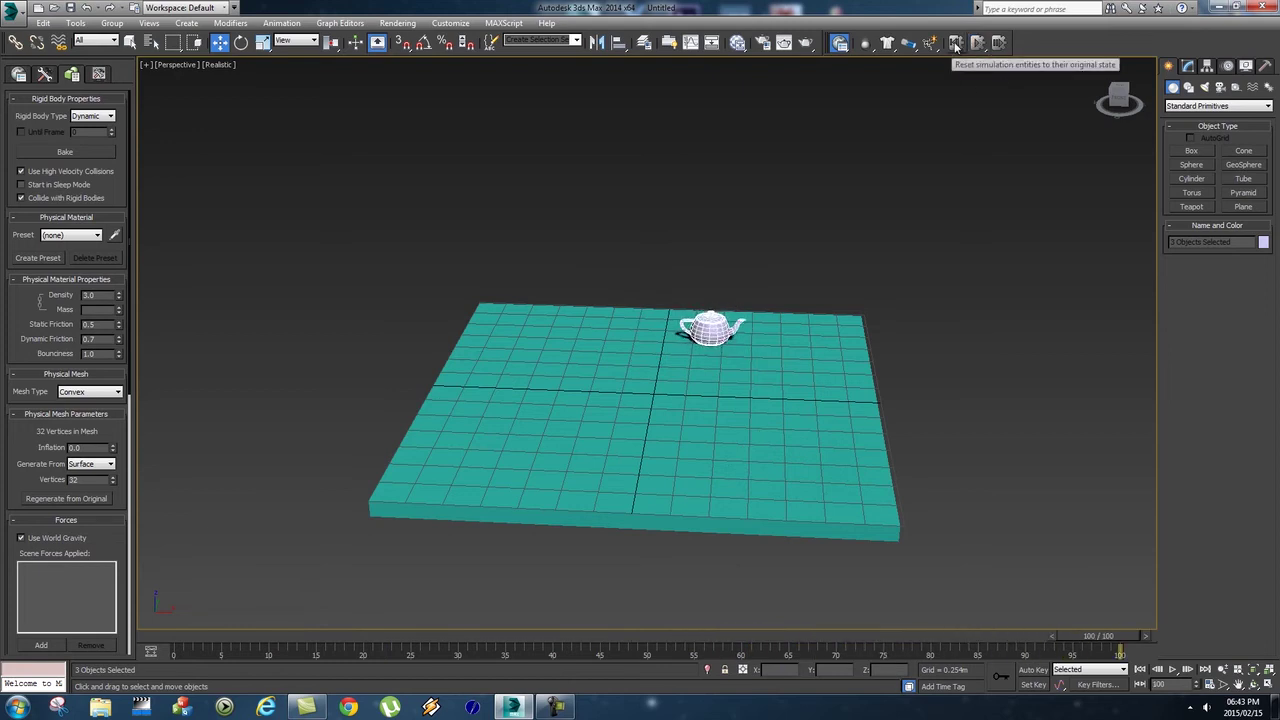
pyautogui.click(955, 42)
# Step: Add a fourth teapot and raise it high above the box beside the blue teapot
pyautogui.keyDown('alt'); pyautogui.moveTo(826, 315); pyautogui.dragTo(745, 305, button='middle'); pyautogui.keyUp('alt')
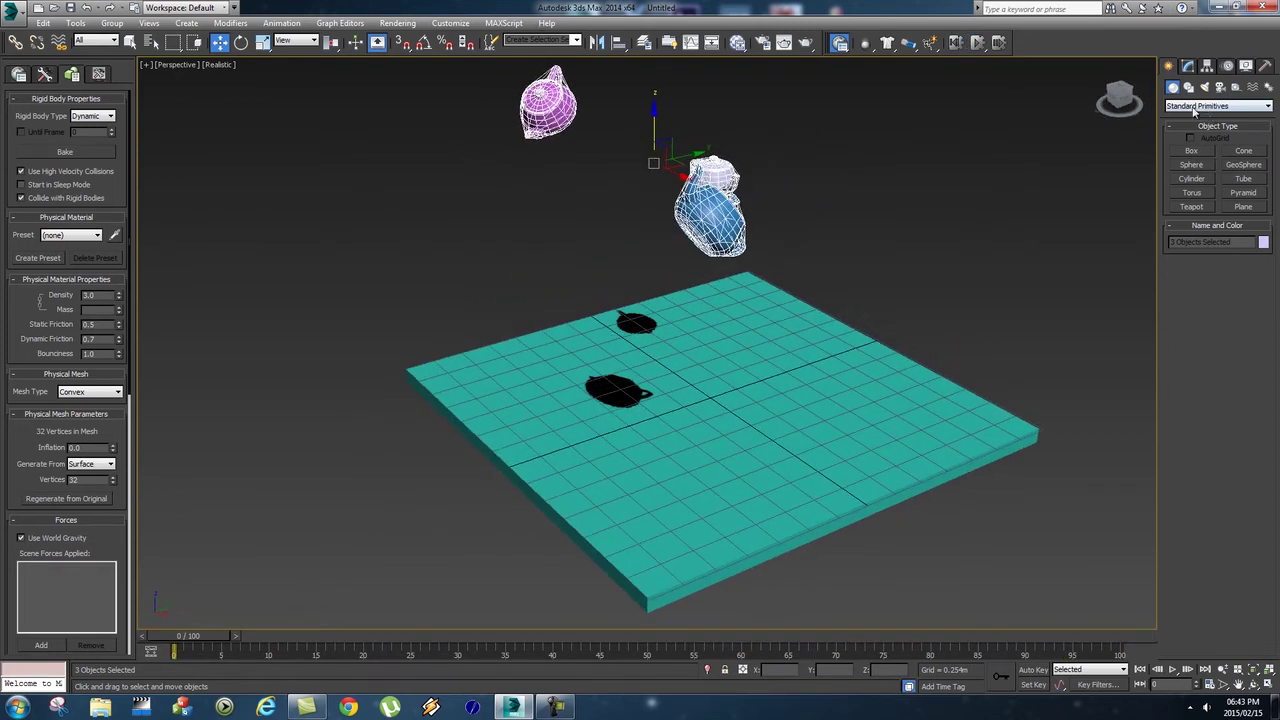
pyautogui.click(1193, 206)
pyautogui.moveTo(906, 420); pyautogui.dragTo(940, 436)
pyautogui.press('w')
pyautogui.moveTo(906, 375); pyautogui.dragTo(926, 108)
pyautogui.press('e')
pyautogui.moveTo(915, 160); pyautogui.dragTo(950, 190)
# Step: Add two more teapots above the box, the last one tilted below the purple teapot at a height of about 1.34 m
pyautogui.click(1192, 165)
pyautogui.click(1192, 206)
pyautogui.moveTo(664, 505); pyautogui.dragTo(684, 514)
pyautogui.press('w')
pyautogui.moveTo(665, 462); pyautogui.dragTo(665, 318)
pyautogui.click(1192, 206)
pyautogui.moveTo(577, 368); pyautogui.dragTo(596, 376)
pyautogui.keyDown('alt'); pyautogui.moveTo(700, 400); pyautogui.dragTo(732, 422, button='middle'); pyautogui.keyUp('alt')
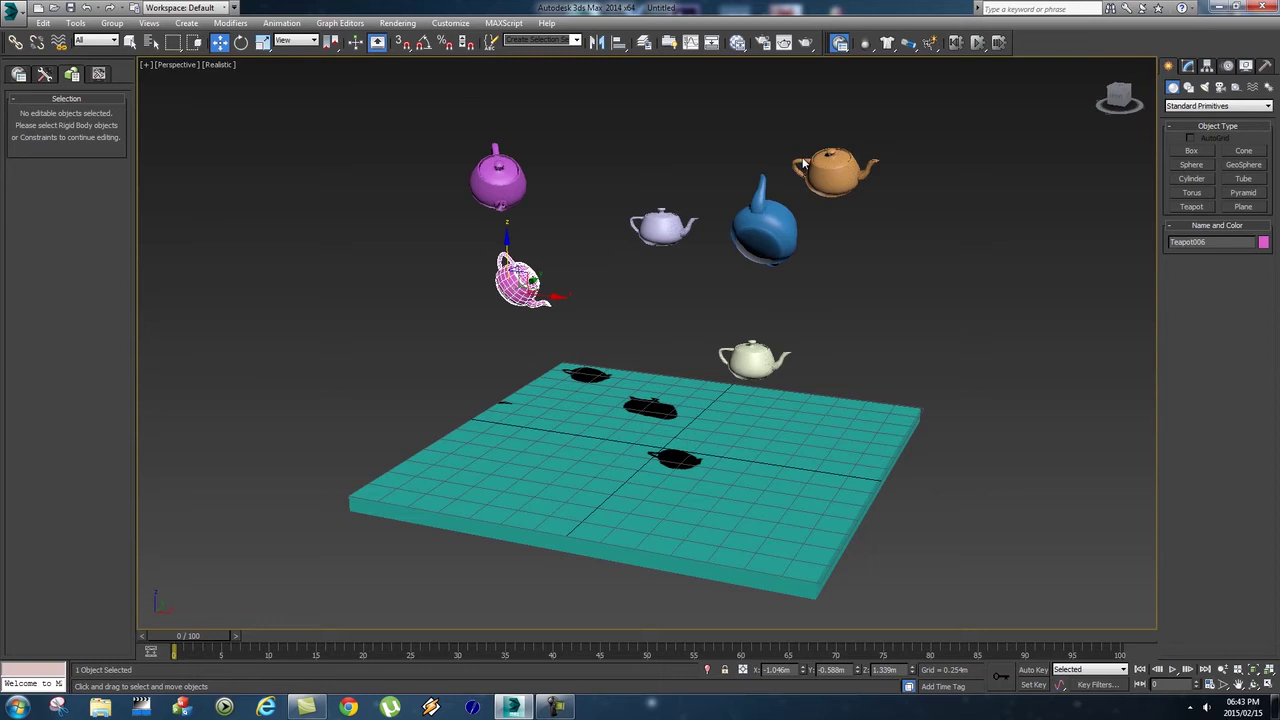
# Step: Set the three newly added pink, cream and orange teapots together as MassFX dynamic rigid bodies
pyautogui.keyDown('alt'); pyautogui.moveTo(785, 284); pyautogui.dragTo(795, 350, button='middle'); pyautogui.keyUp('alt')
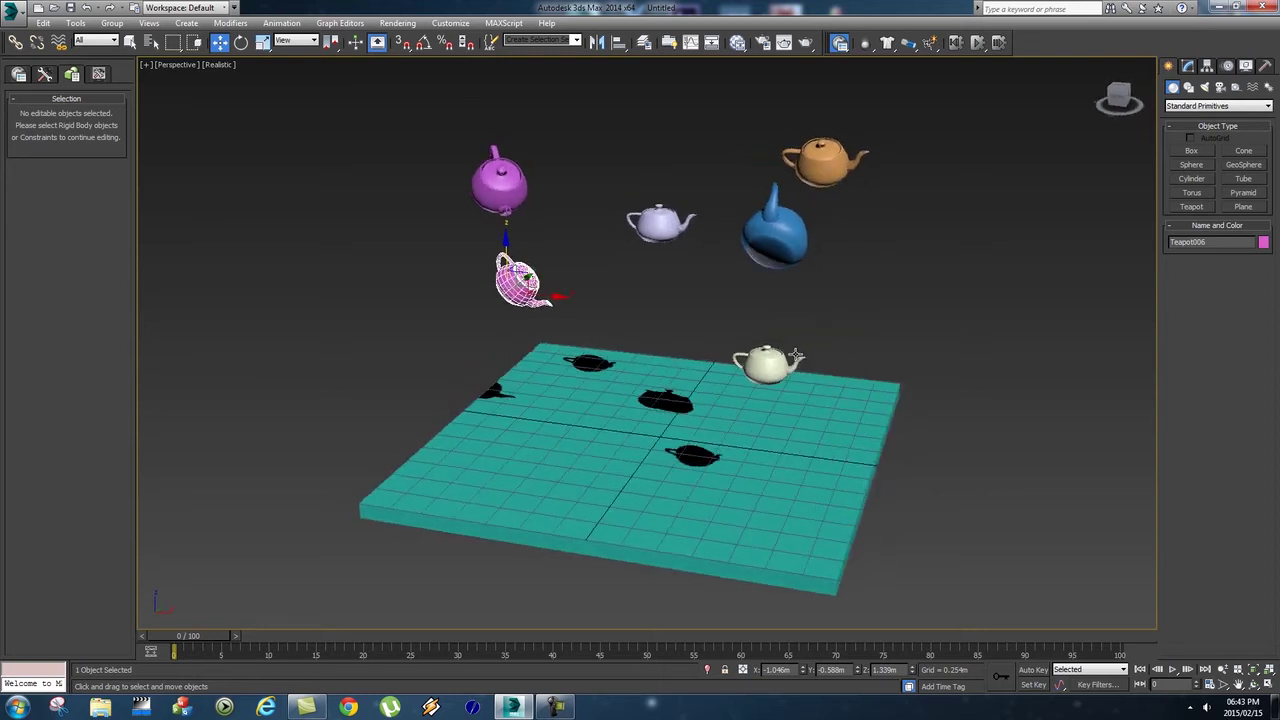
pyautogui.keyDown('ctrl'); pyautogui.click(780, 367); pyautogui.keyUp('ctrl')
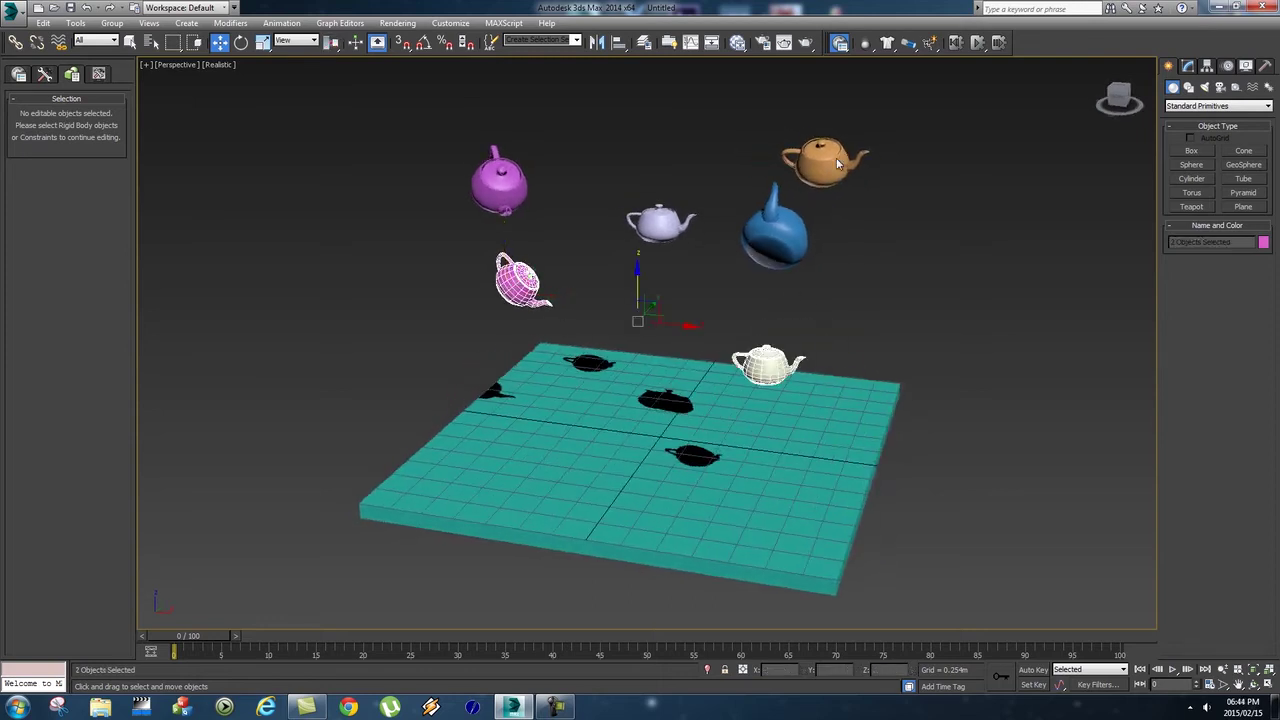
pyautogui.keyDown('ctrl'); pyautogui.click(838, 163); pyautogui.keyUp('ctrl')
pyautogui.click(866, 46)
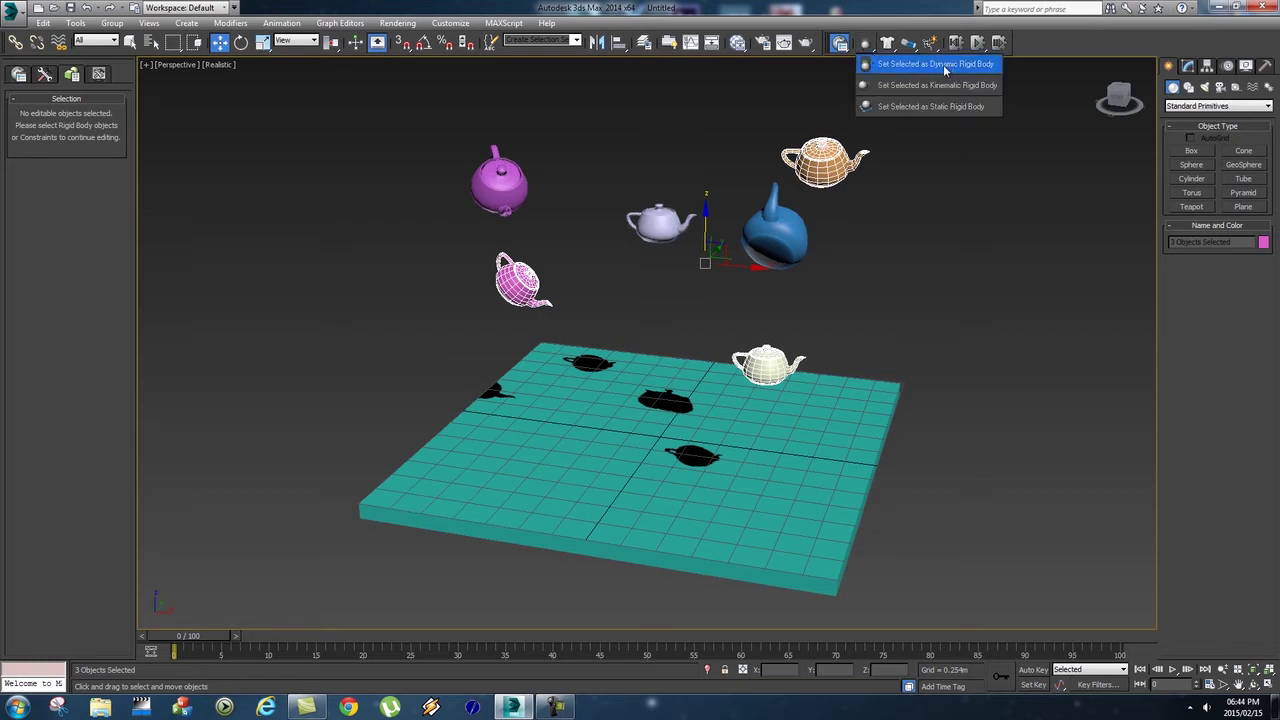
pyautogui.click(948, 64)
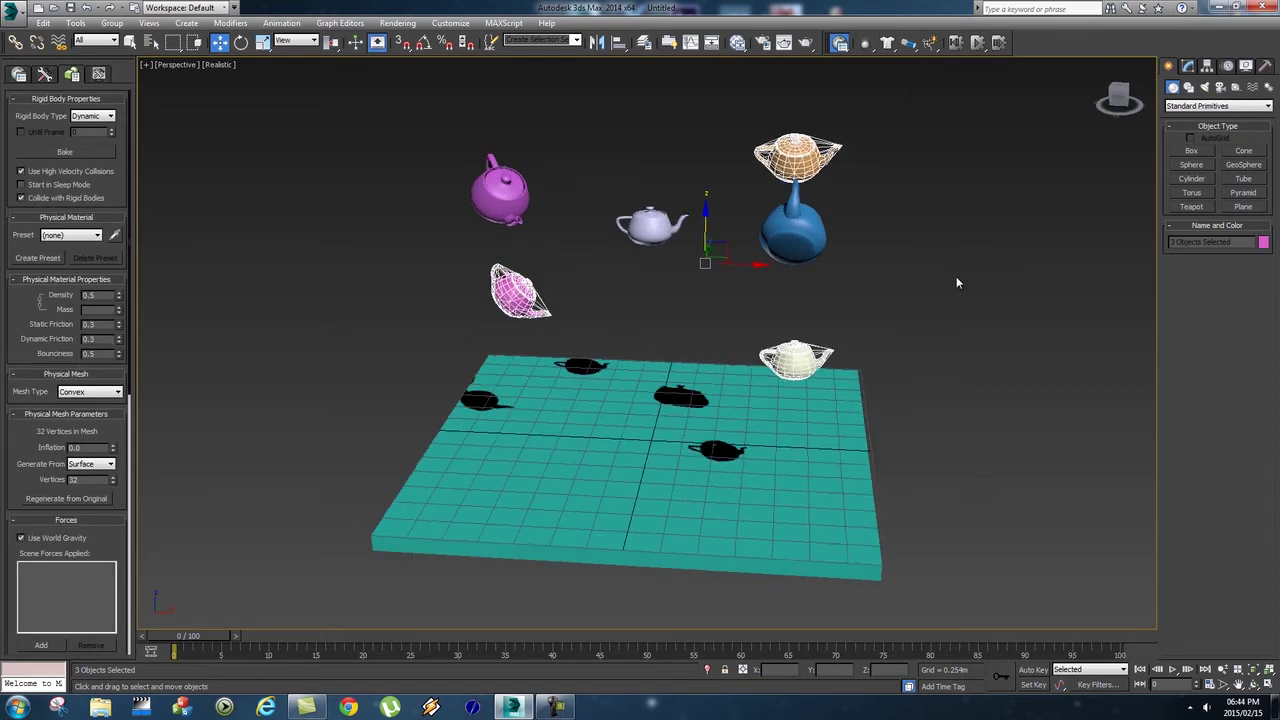
# Step: Run the simulation with all six teapots falling onto the box and reset it to the first frame
pyautogui.scroll(-4, 960, 294)
pyautogui.scroll(4, 865, 207)
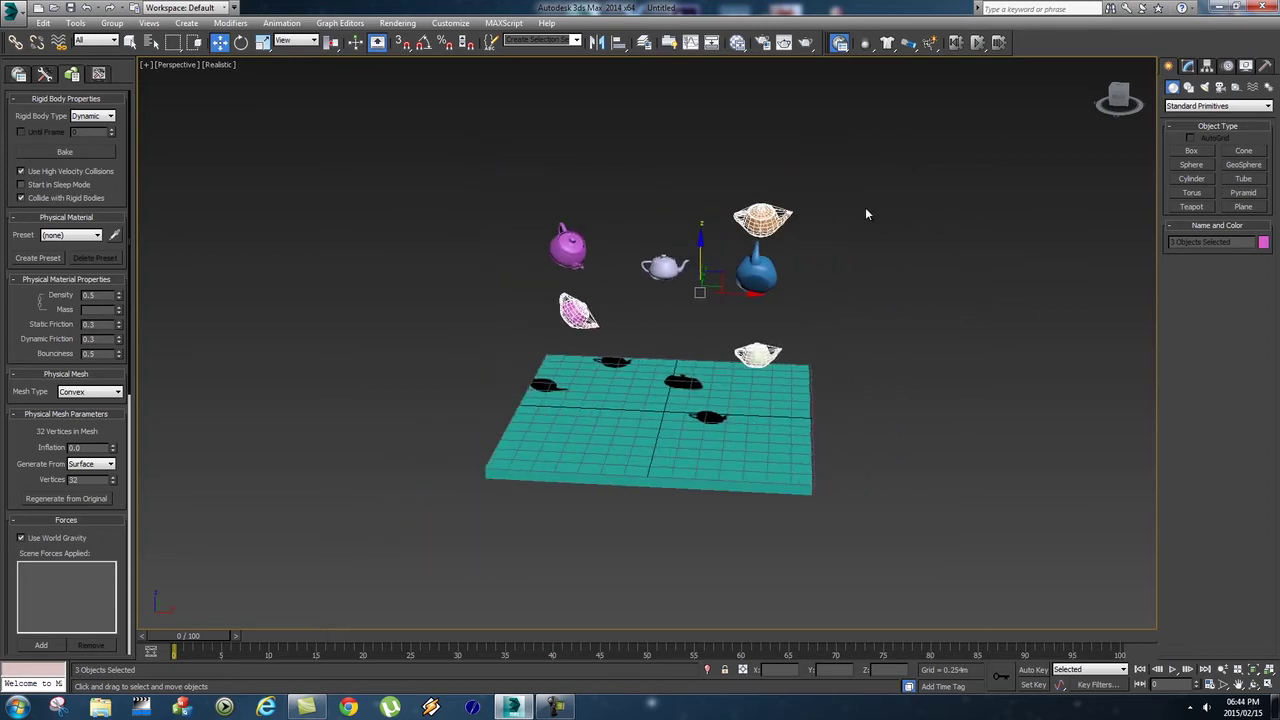
pyautogui.click(977, 44)
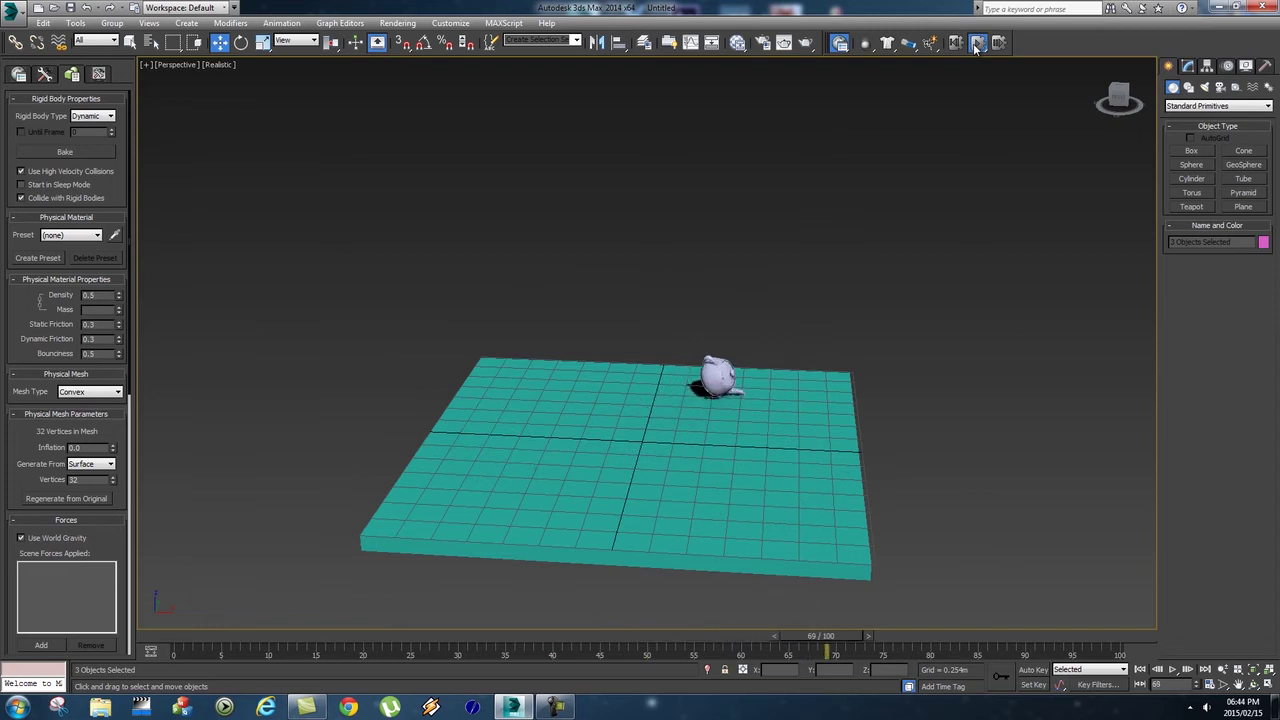
pyautogui.click(955, 42)
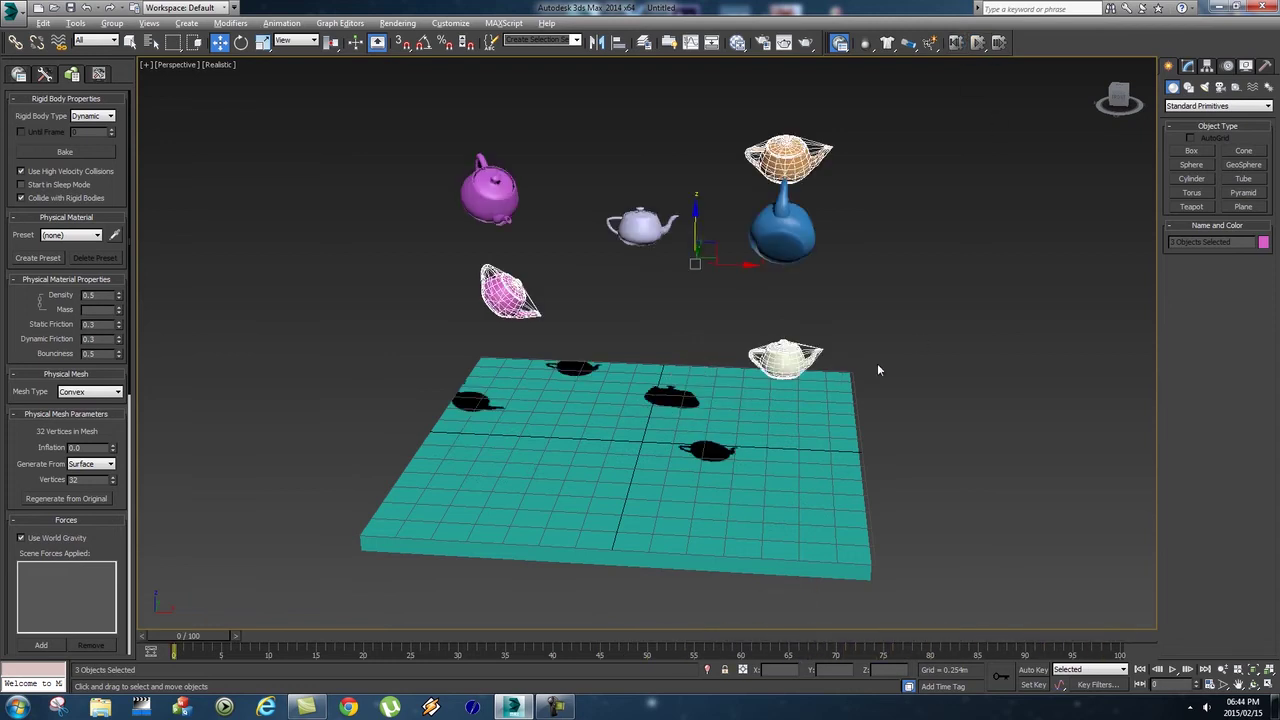
# Step: Select all six teapots and apply the Concrete physical material preset to them
pyautogui.keyDown('alt'); pyautogui.moveTo(877, 370); pyautogui.dragTo(512, 226, button='middle'); pyautogui.keyUp('alt')
pyautogui.moveTo(951, 352); pyautogui.dragTo(951, 352)
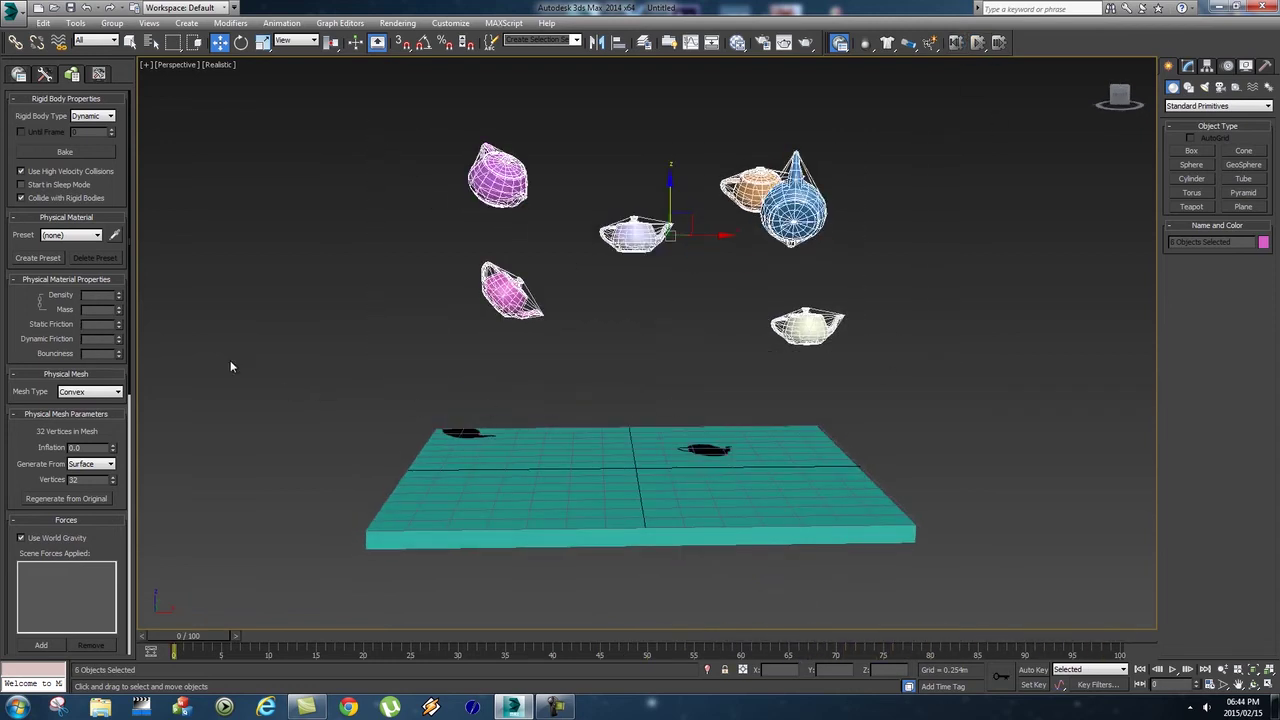
pyautogui.click(85, 238)
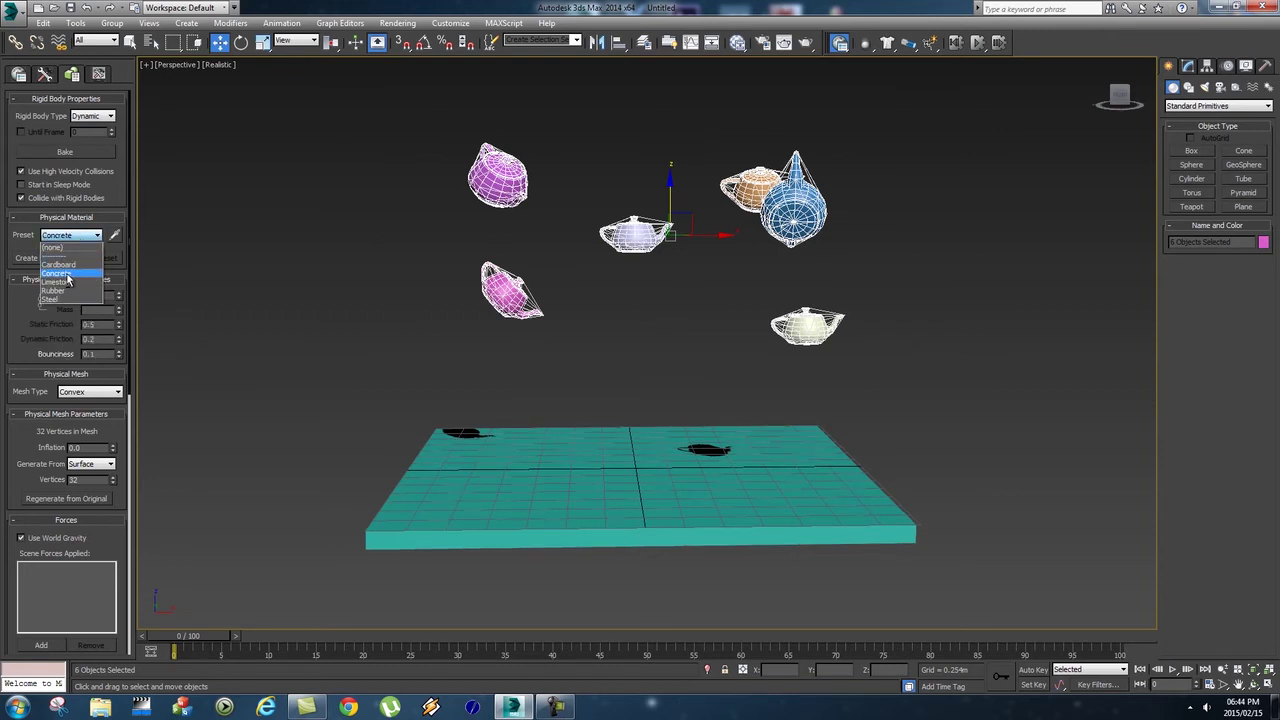
pyautogui.click(65, 275)
# Step: Run the simulation with the concrete teapots, examine how they settle on the box, and reset it
pyautogui.keyDown('alt'); pyautogui.moveTo(790, 316); pyautogui.dragTo(956, 81, button='middle'); pyautogui.keyUp('alt')
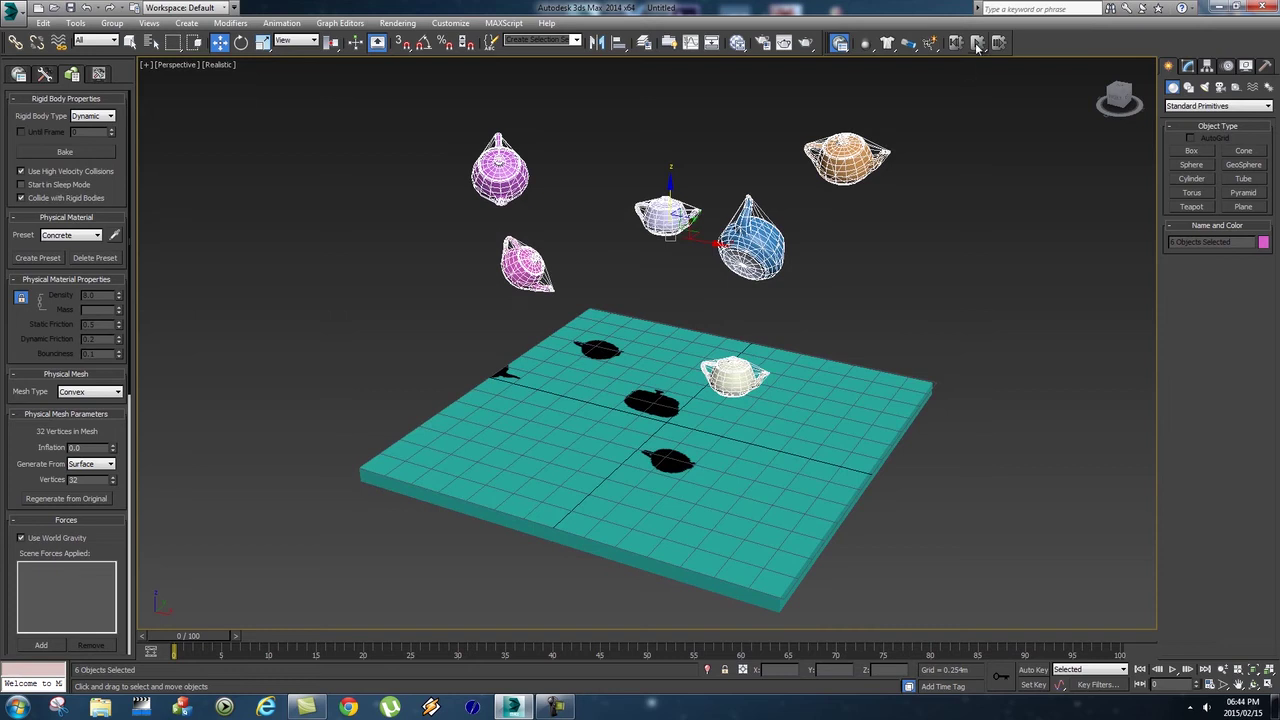
pyautogui.click(978, 42)
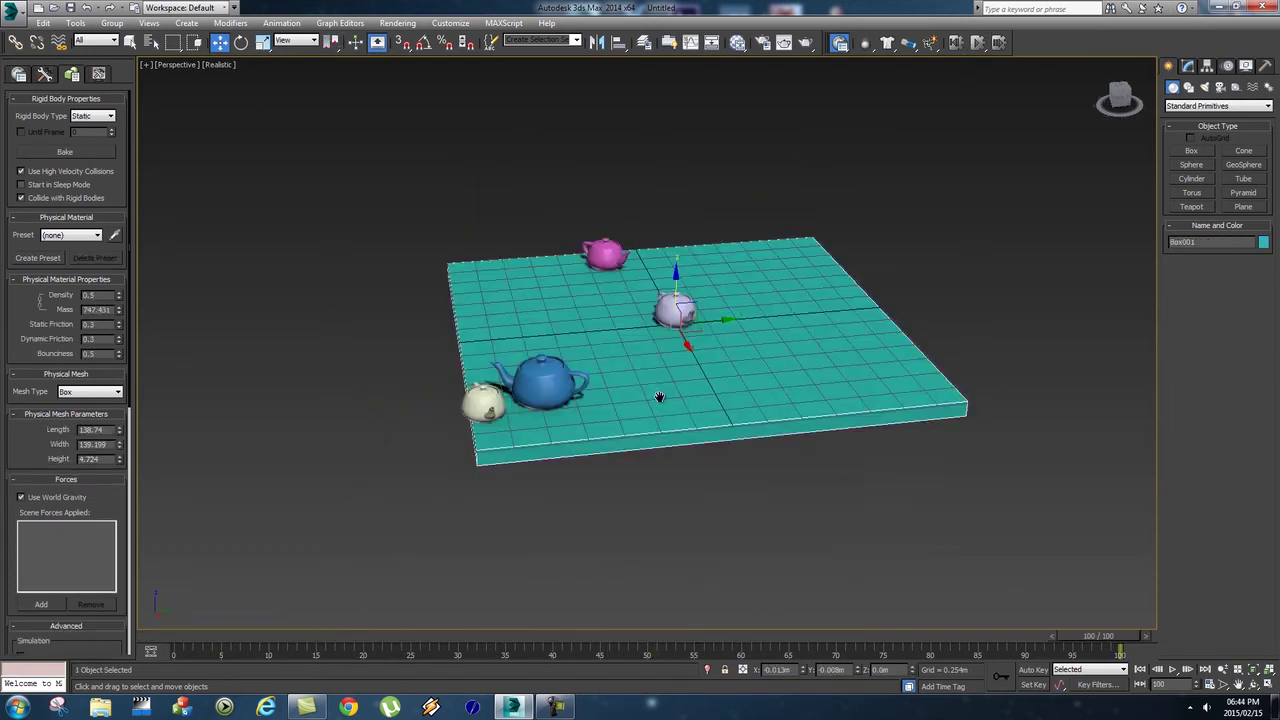
pyautogui.keyDown('alt'); pyautogui.moveTo(661, 397); pyautogui.dragTo(790, 408, button='middle'); pyautogui.keyUp('alt')
pyautogui.moveTo(790, 408); pyautogui.dragTo(786, 367, button='middle')
pyautogui.click(956, 42)
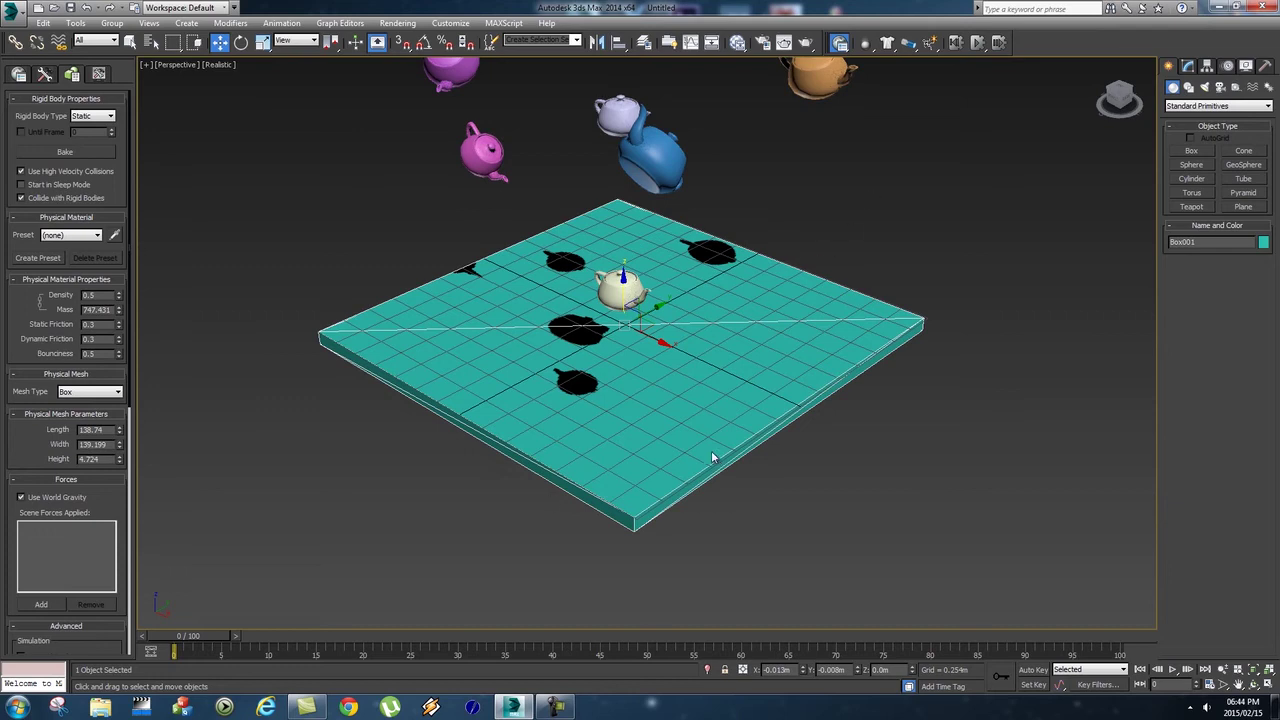
# Step: Create a large sphere at the middle of the box and raise it to a height of about 0.57 m
pyautogui.click(1191, 164)
pyautogui.moveTo(630, 330); pyautogui.dragTo(698, 331)
pyautogui.rightClick(698, 331)
pyautogui.moveTo(630, 281); pyautogui.dragTo(630, 212)
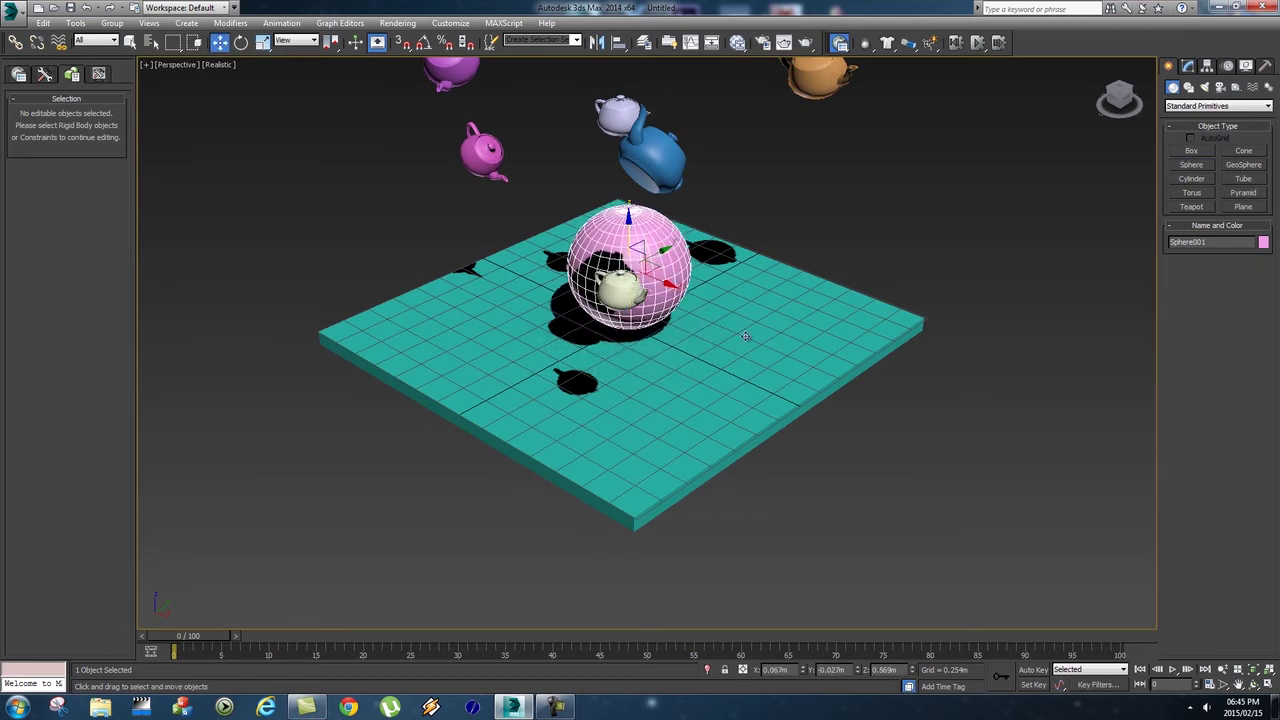
# Step: Move the sphere to the box's corner at about X 1.57 m, Y 1.33 m, with its height at about 0.53 m
pyautogui.keyDown('alt'); pyautogui.moveTo(745, 336); pyautogui.dragTo(644, 315, button='middle'); pyautogui.keyUp('alt')
pyautogui.moveTo(588, 254); pyautogui.dragTo(681, 248)
pyautogui.keyDown('alt'); pyautogui.moveTo(681, 248); pyautogui.dragTo(597, 264, button='middle'); pyautogui.keyUp('alt')
pyautogui.moveTo(571, 251); pyautogui.dragTo(790, 317)
pyautogui.keyDown('alt'); pyautogui.moveTo(790, 317); pyautogui.dragTo(829, 309, button='middle'); pyautogui.keyUp('alt')
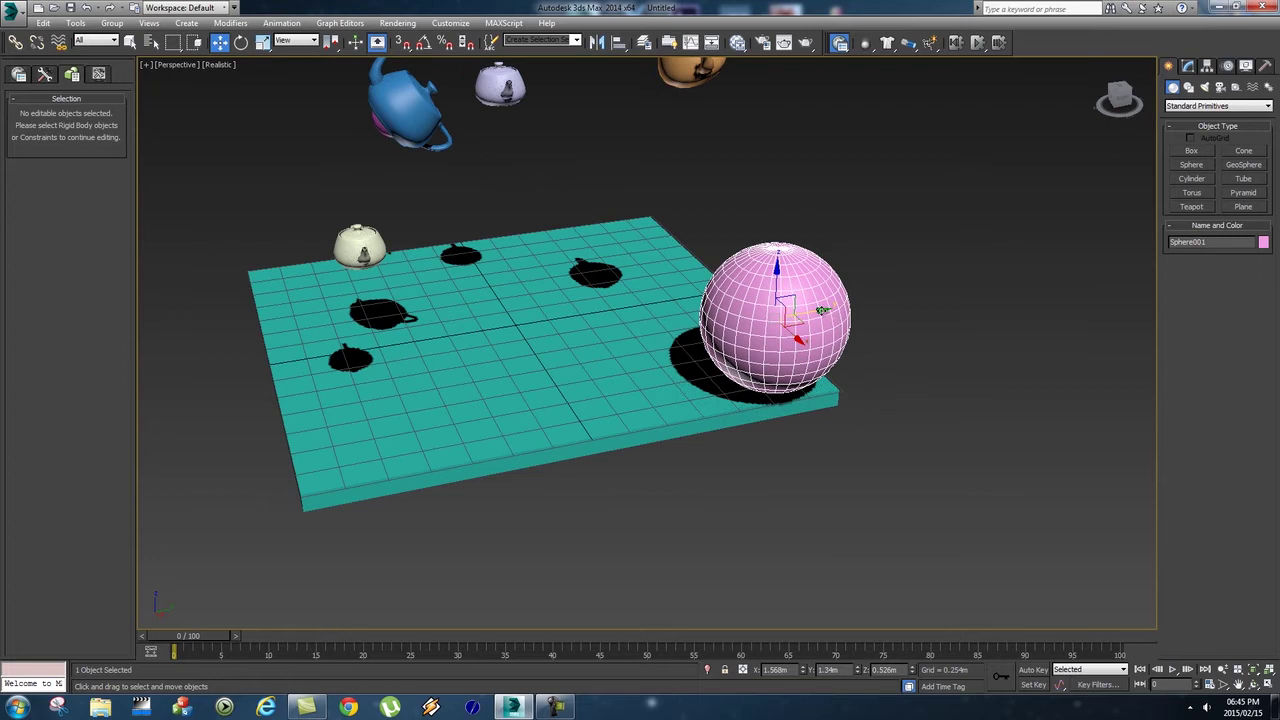
pyautogui.moveTo(821, 310); pyautogui.dragTo(792, 310)
pyautogui.keyDown('alt'); pyautogui.moveTo(792, 310); pyautogui.dragTo(690, 473, button='middle'); pyautogui.keyUp('alt')
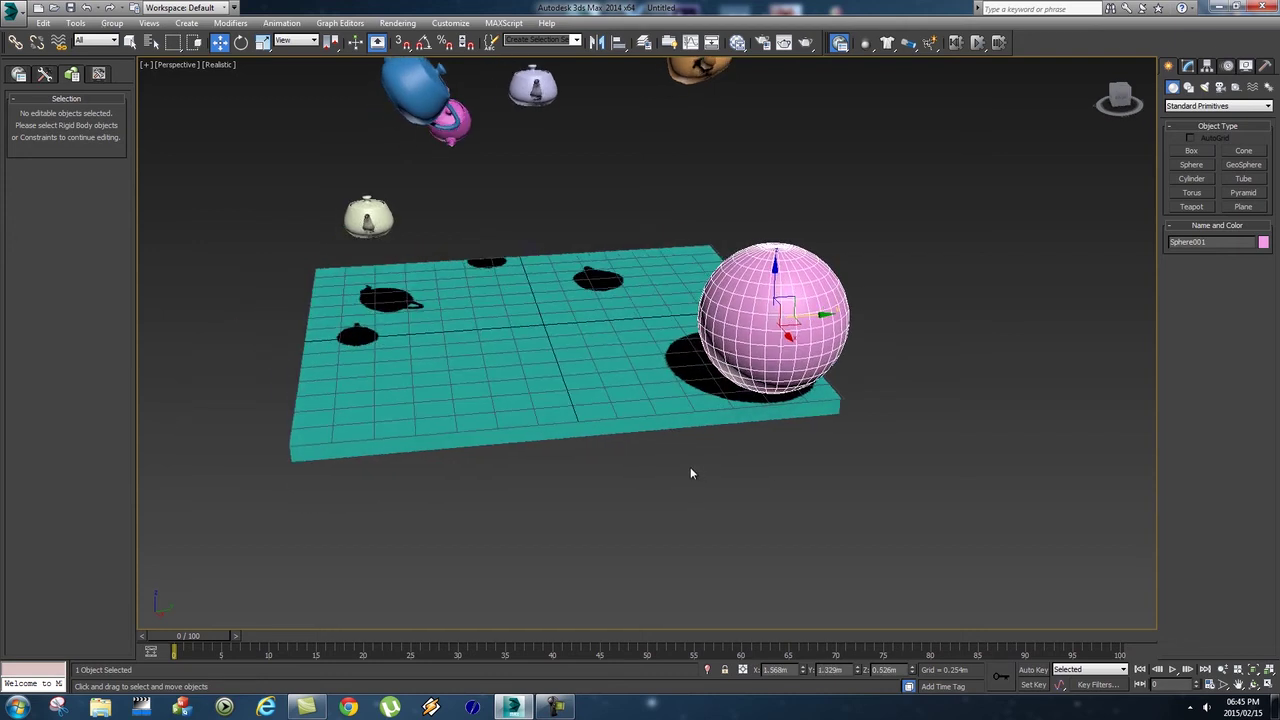
# Step: Animate the sphere with Auto Key to travel along Y past the box to about -2.57 m at frame 50, then return to frame 0
pyautogui.click(1040, 668)
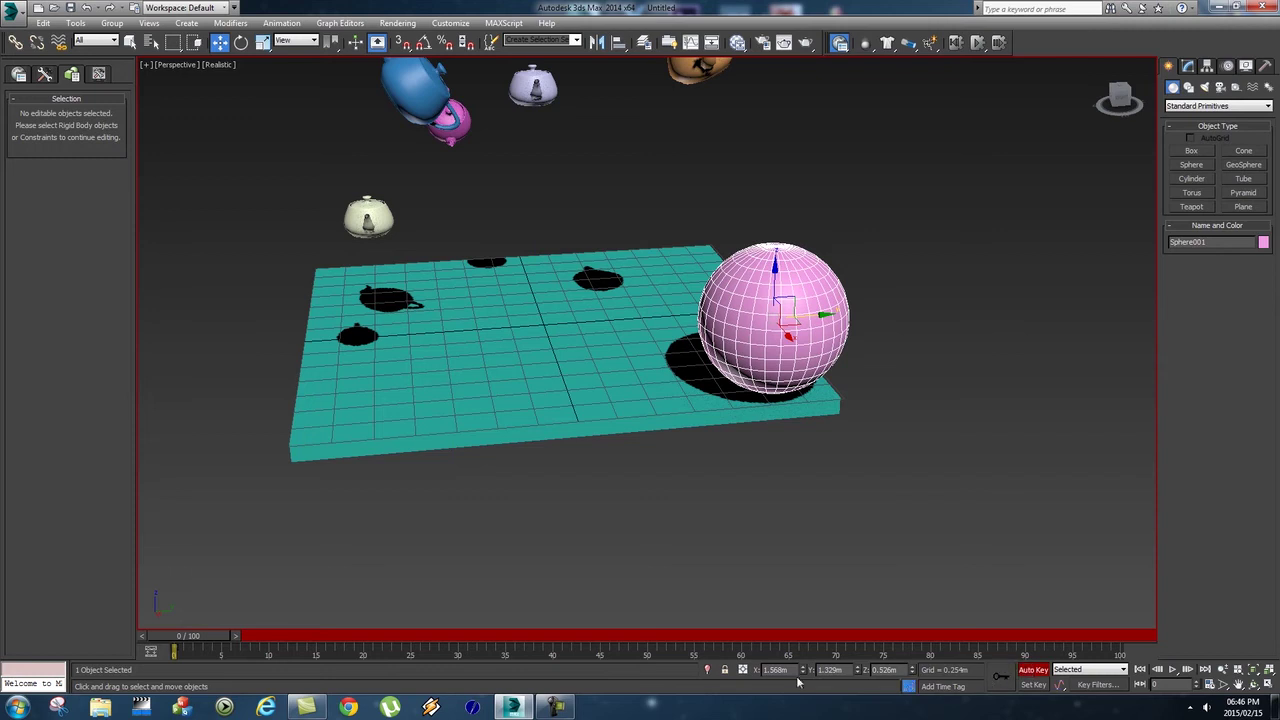
pyautogui.moveTo(213, 635); pyautogui.dragTo(658, 654)
pyautogui.press('w')
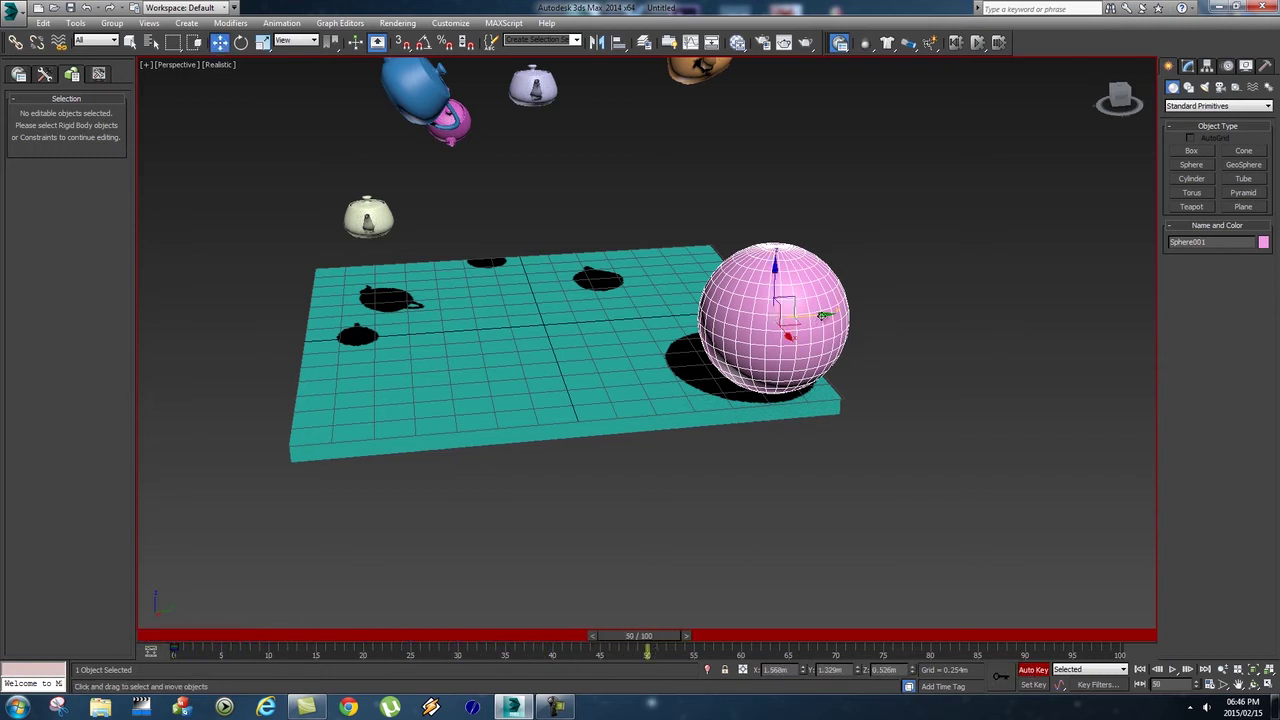
pyautogui.moveTo(822, 314); pyautogui.dragTo(277, 390)
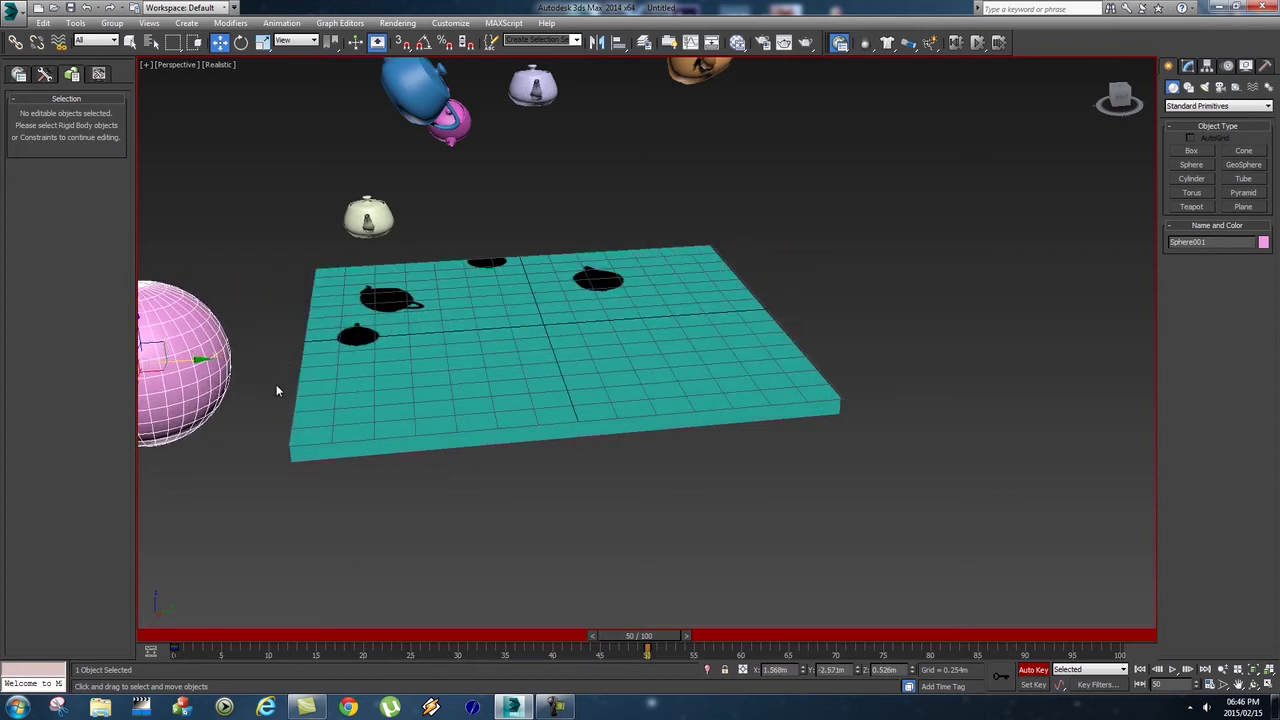
pyautogui.click(1034, 669)
pyautogui.moveTo(665, 630); pyautogui.dragTo(177, 636)
pyautogui.press('w')
# Step: Set the animated sphere as a MassFX kinematic rigid body
pyautogui.keyDown('alt'); pyautogui.moveTo(623, 454); pyautogui.dragTo(766, 345, button='middle'); pyautogui.keyUp('alt')
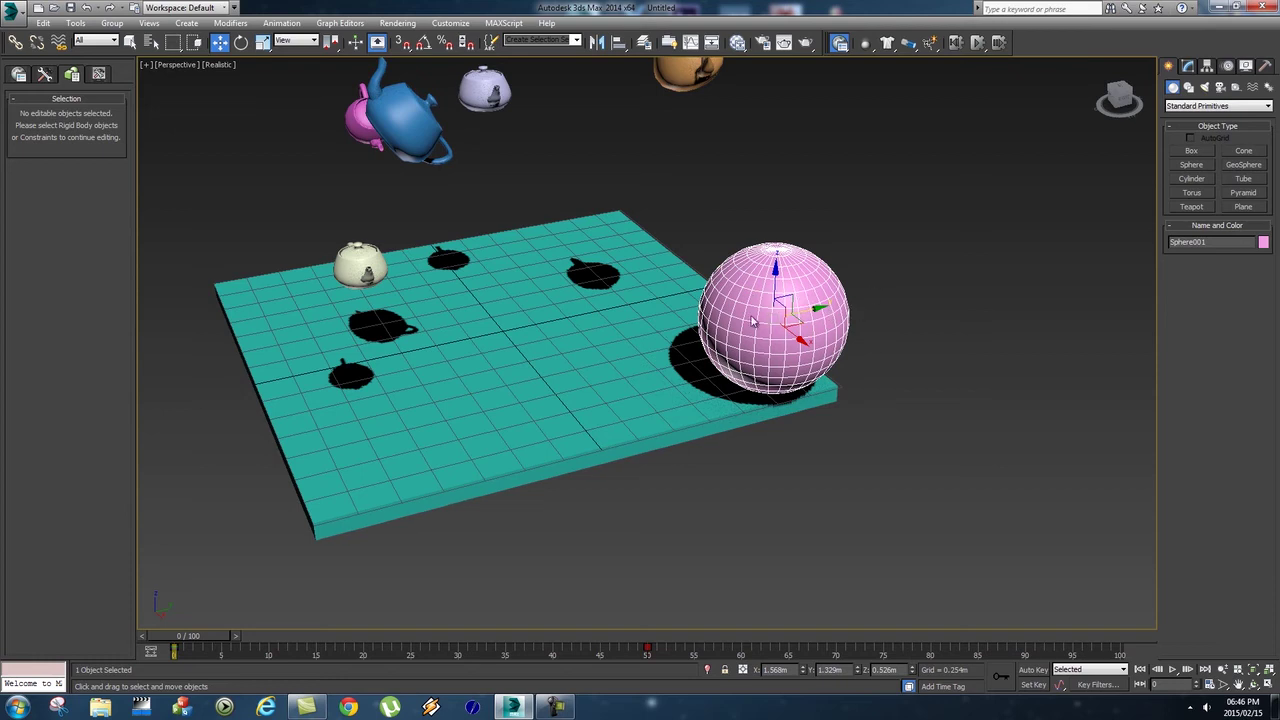
pyautogui.click(868, 45)
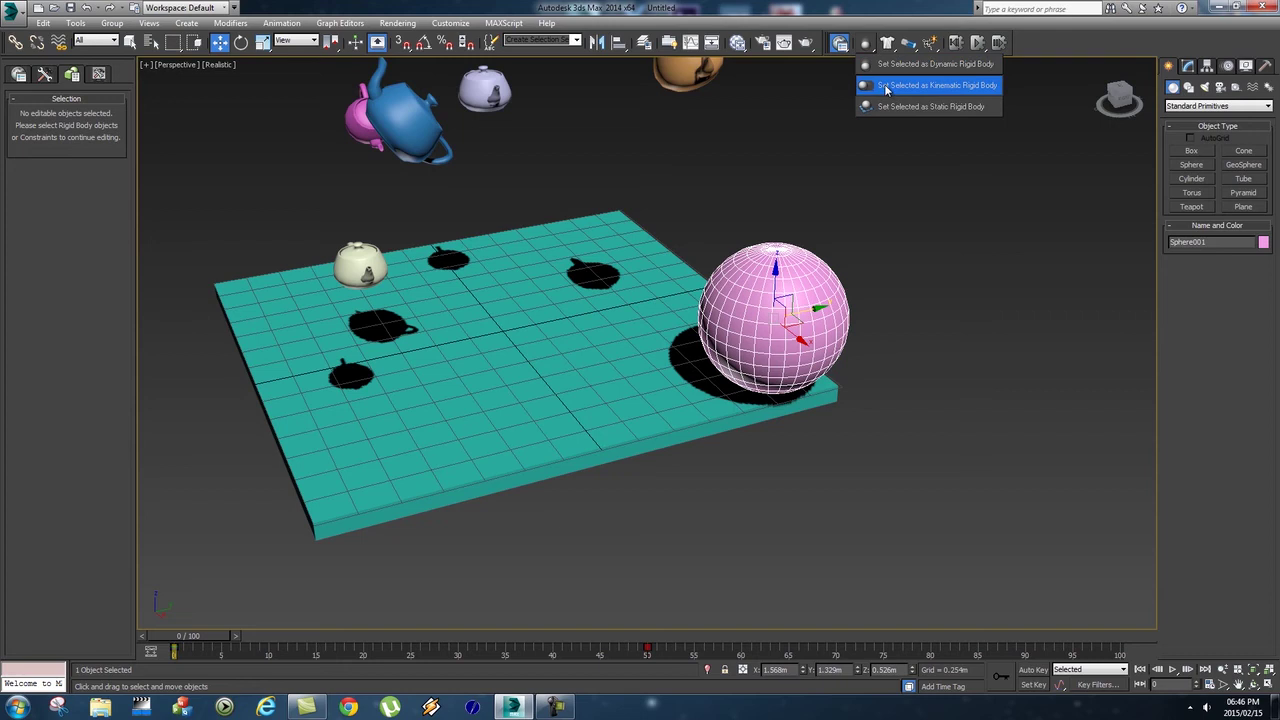
pyautogui.click(971, 87)
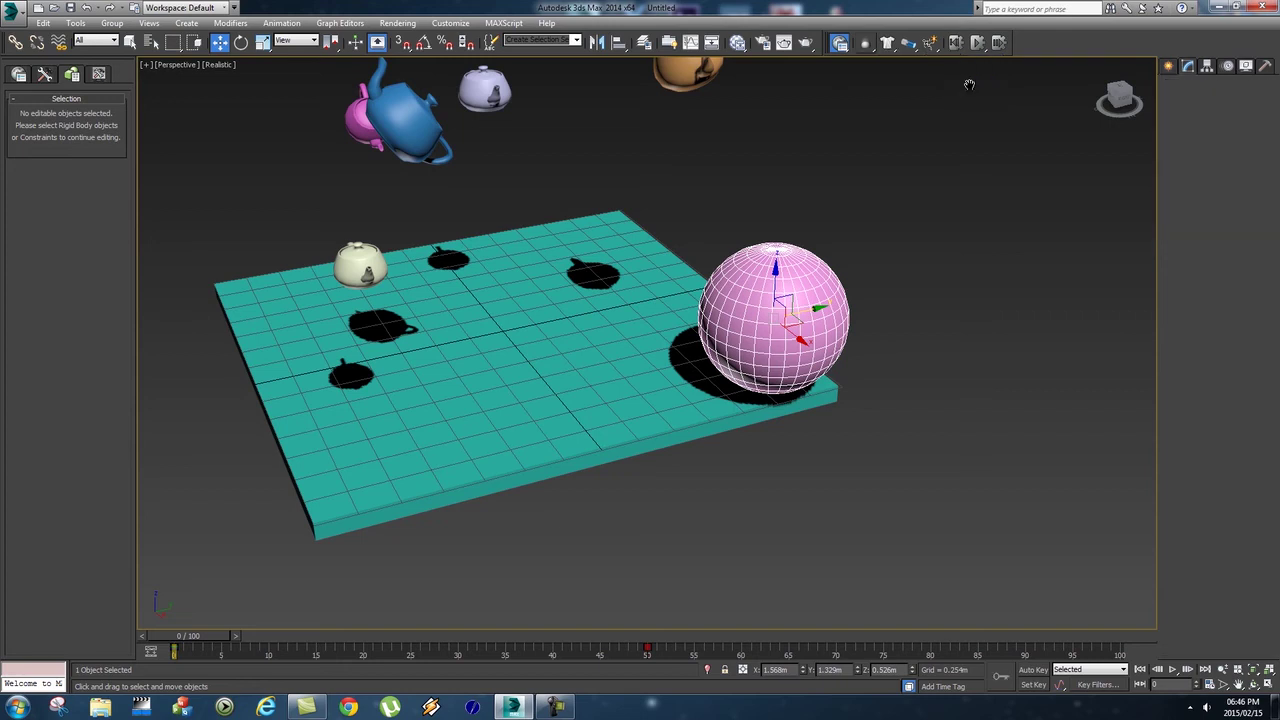
# Step: Bake the MassFX simulation of all rigid bodies in the scene to keyframes
pyautogui.scroll(-3, 936, 209)
pyautogui.moveTo(936, 209); pyautogui.dragTo(837, 334, button='middle')
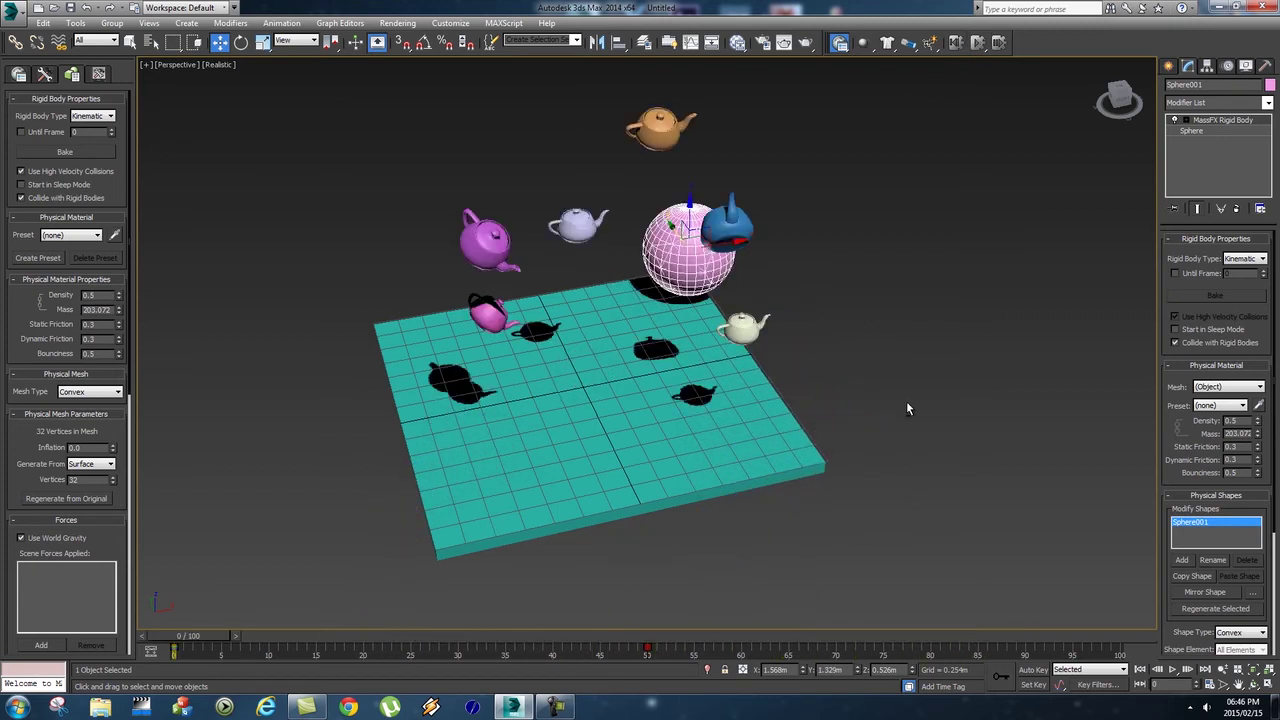
pyautogui.keyDown('alt'); pyautogui.moveTo(904, 377); pyautogui.dragTo(752, 420, button='middle'); pyautogui.keyUp('alt')
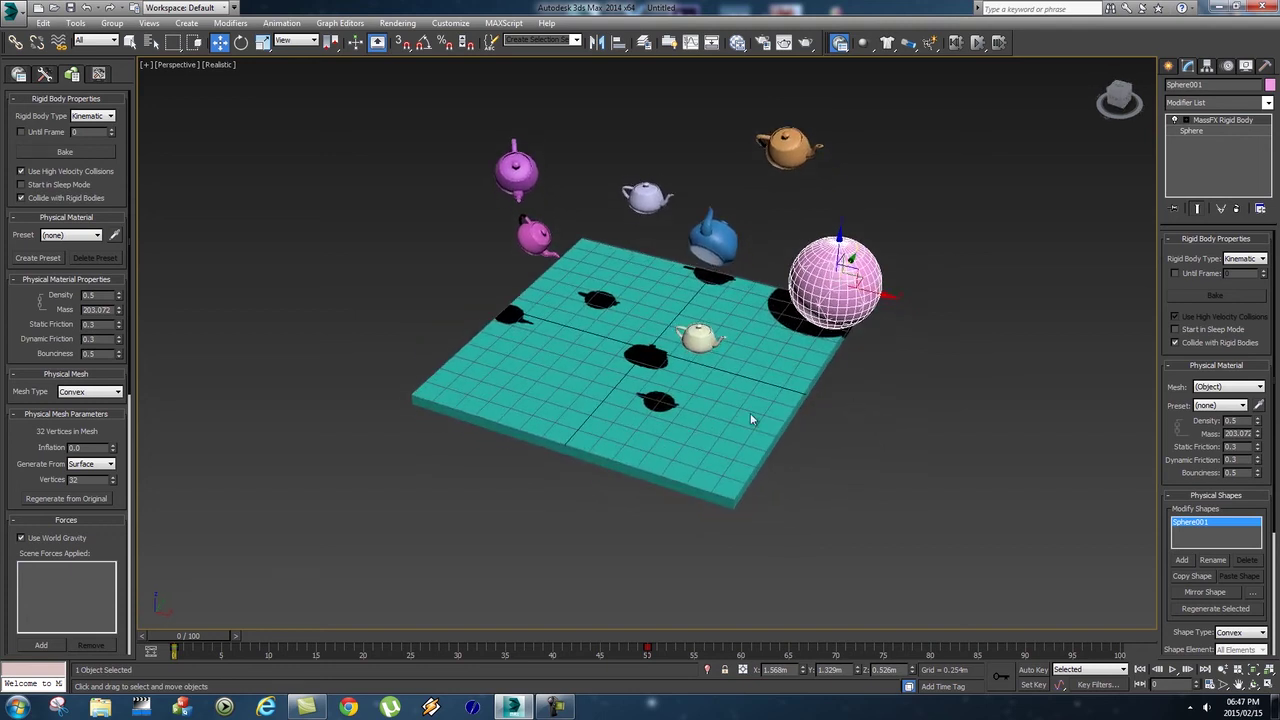
pyautogui.click(20, 76)
pyautogui.click(45, 75)
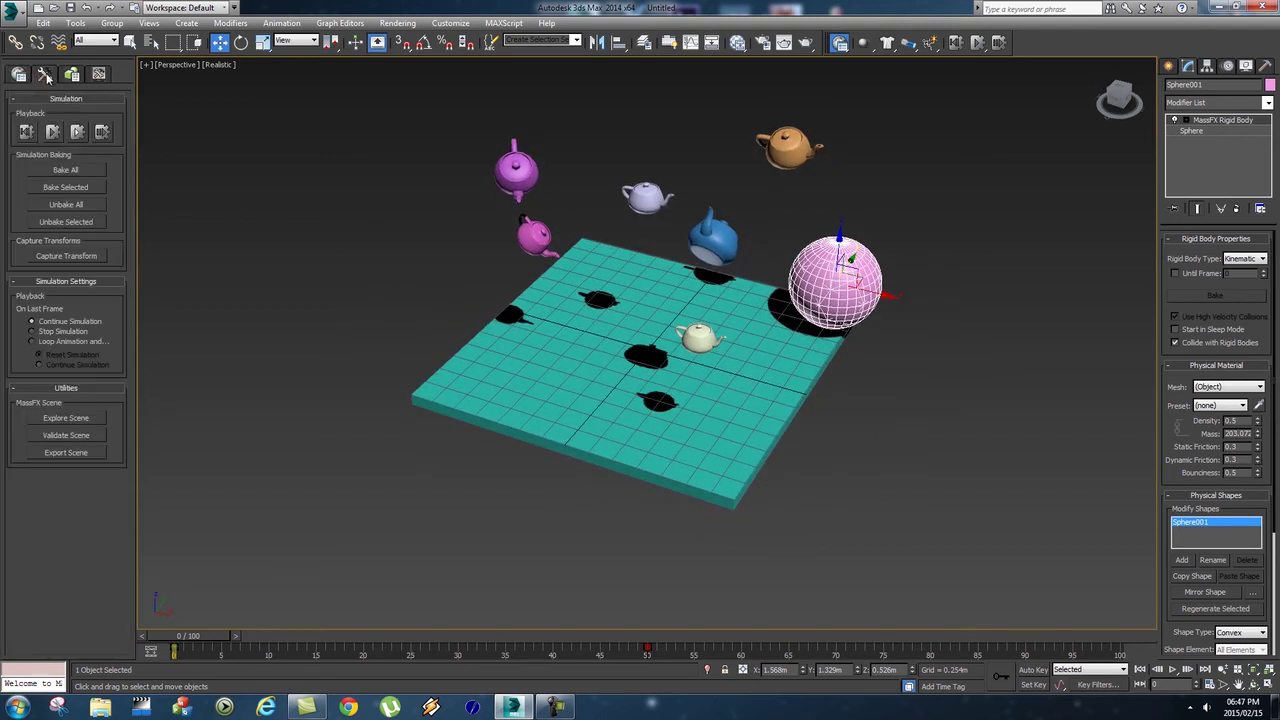
pyautogui.click(66, 171)
# Step: Scrub through the baked animation to review the sphere's collisions with the teapots, ending at frame 11
pyautogui.moveTo(197, 641); pyautogui.dragTo(621, 620)
pyautogui.press('w')
pyautogui.keyDown('alt'); pyautogui.moveTo(525, 440); pyautogui.dragTo(598, 512, button='middle'); pyautogui.keyUp('alt')
pyautogui.moveTo(660, 471); pyautogui.dragTo(654, 425, button='middle')
pyautogui.keyDown('alt'); pyautogui.moveTo(654, 425); pyautogui.dragTo(648, 408, button='middle'); pyautogui.keyUp('alt')
pyautogui.moveTo(461, 635); pyautogui.dragTo(278, 635)
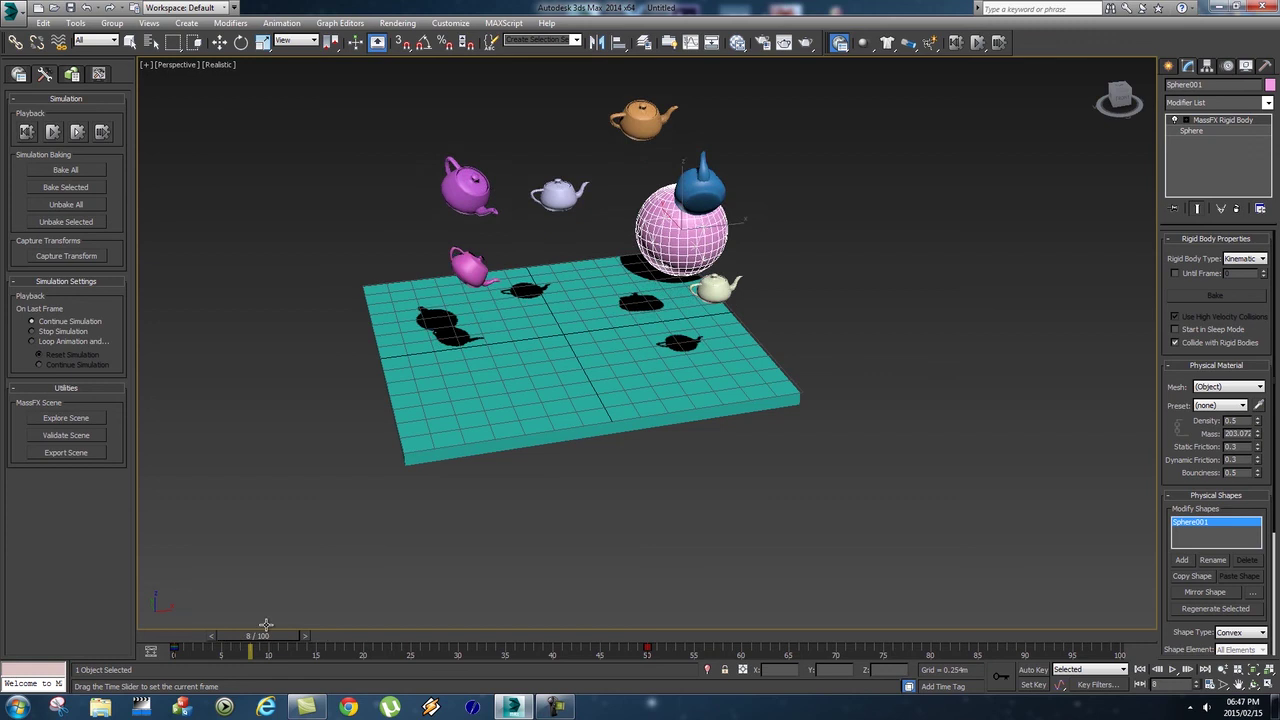
# Step: Examine the blue teapot's baked position and rotation curves in an enlarged Curve Editor, close it and return to frame 0
pyautogui.click(703, 229)
pyautogui.click(703, 229)
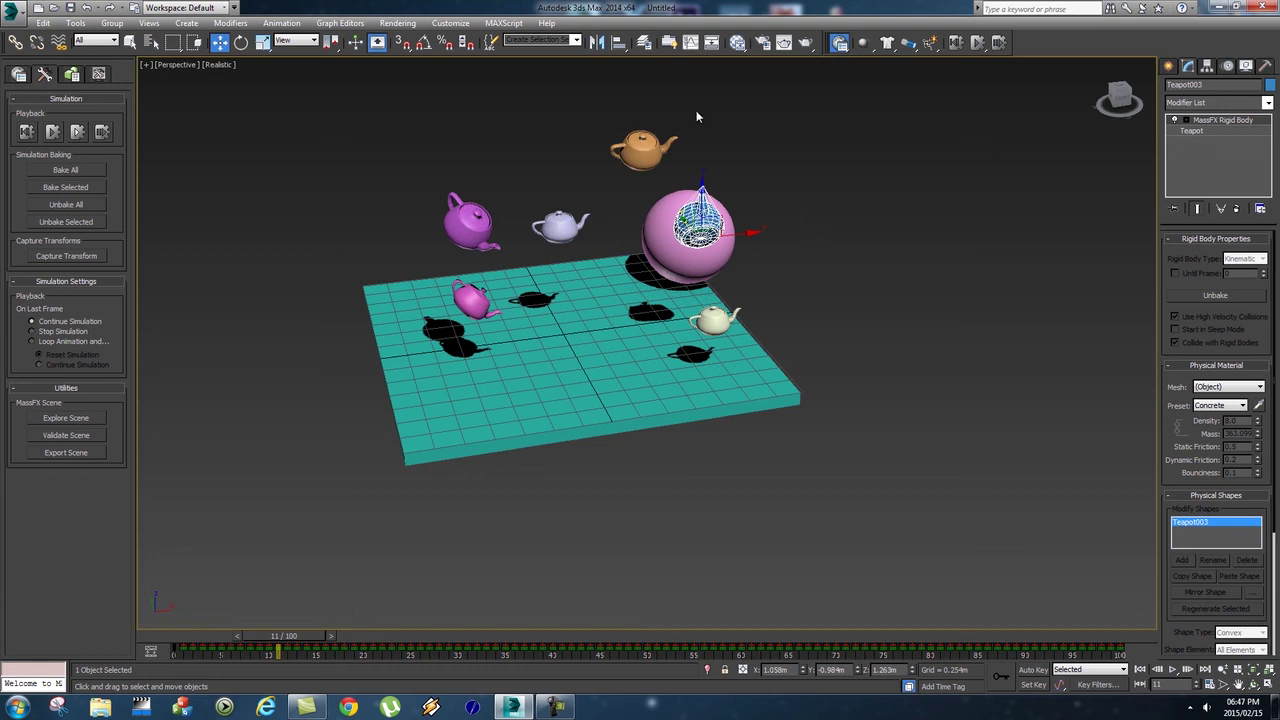
pyautogui.click(690, 42)
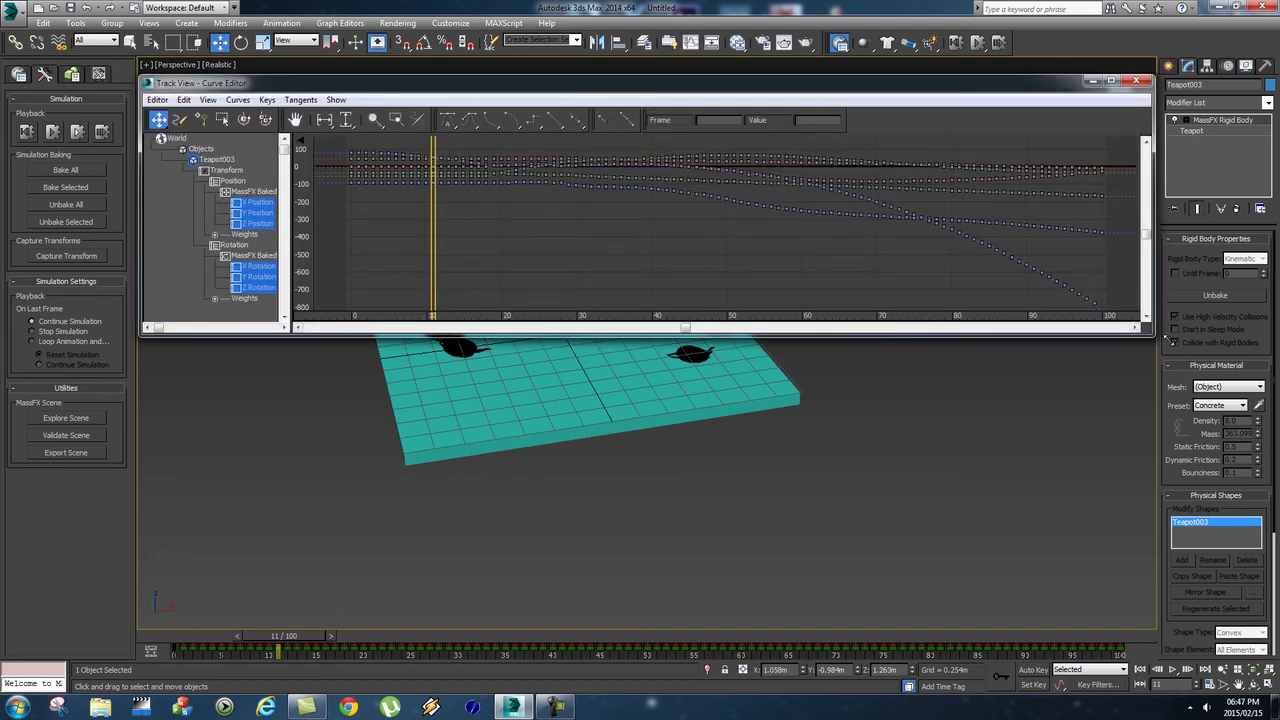
pyautogui.moveTo(1151, 336); pyautogui.dragTo(1057, 562)
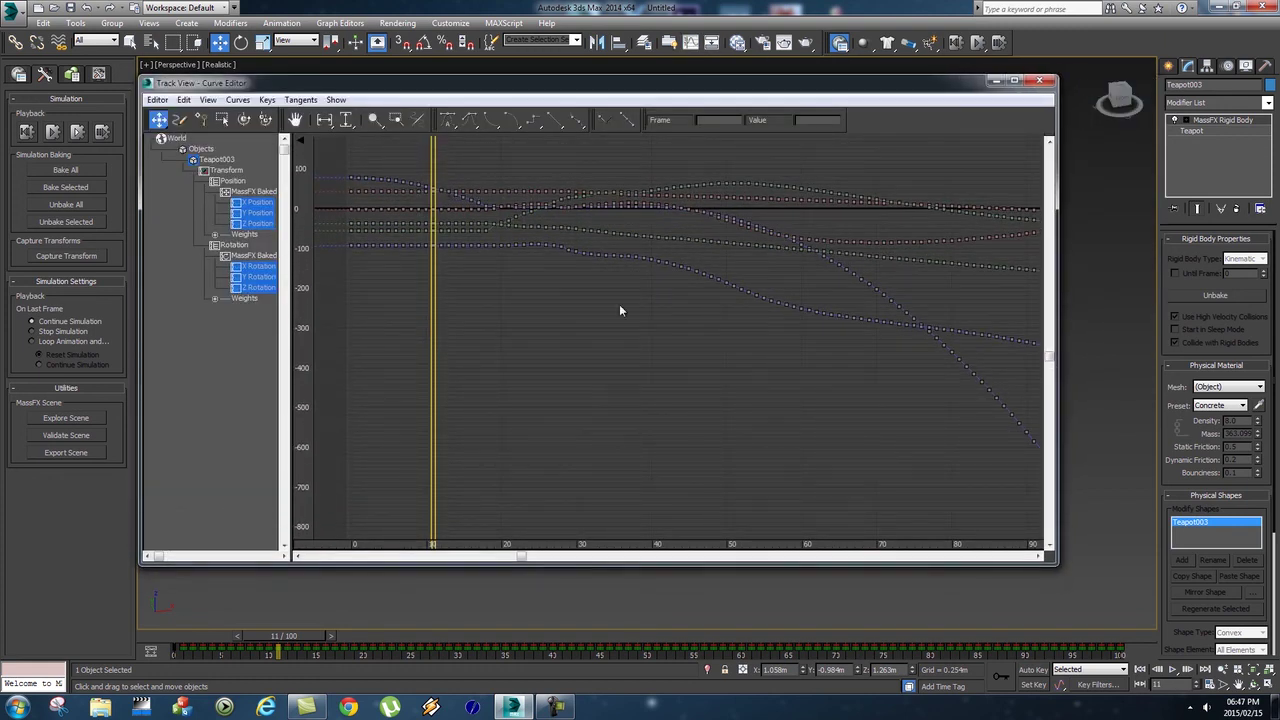
pyautogui.click(1040, 80)
pyautogui.moveTo(283, 635); pyautogui.dragTo(177, 620)
pyautogui.press('w')
pyautogui.keyDown('alt'); pyautogui.moveTo(831, 363); pyautogui.dragTo(823, 437, button='middle'); pyautogui.keyUp('alt')
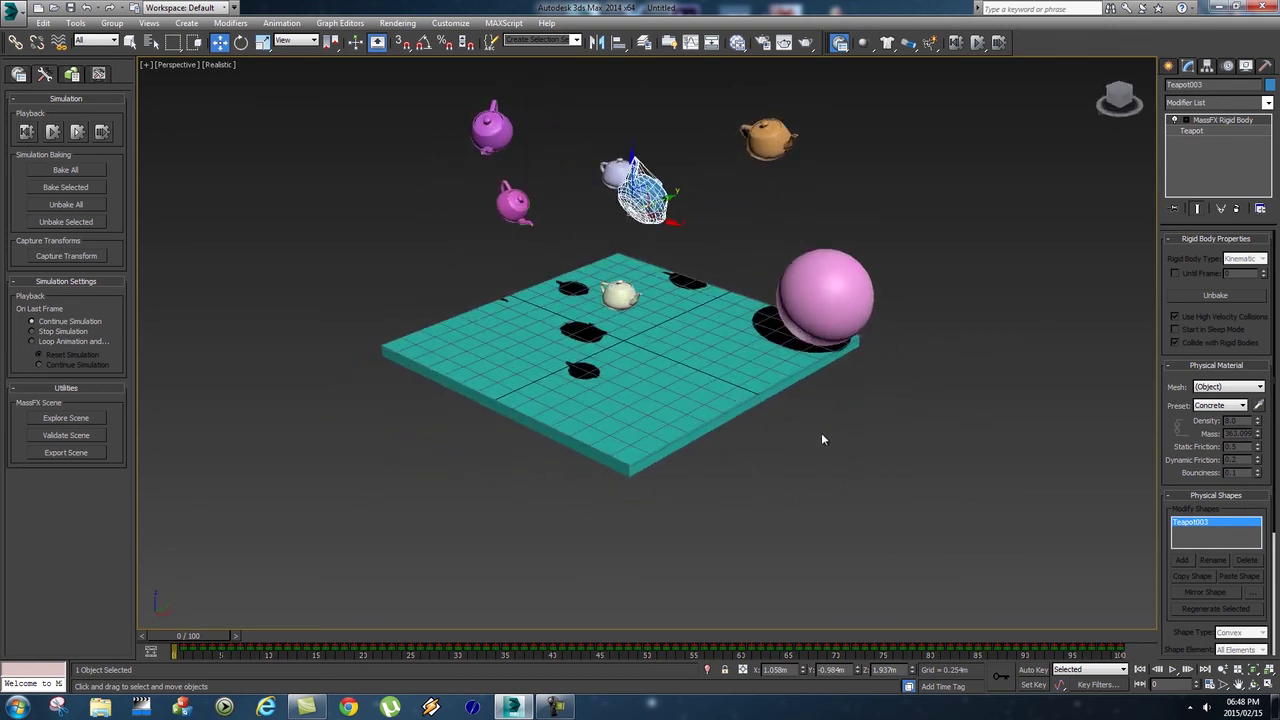